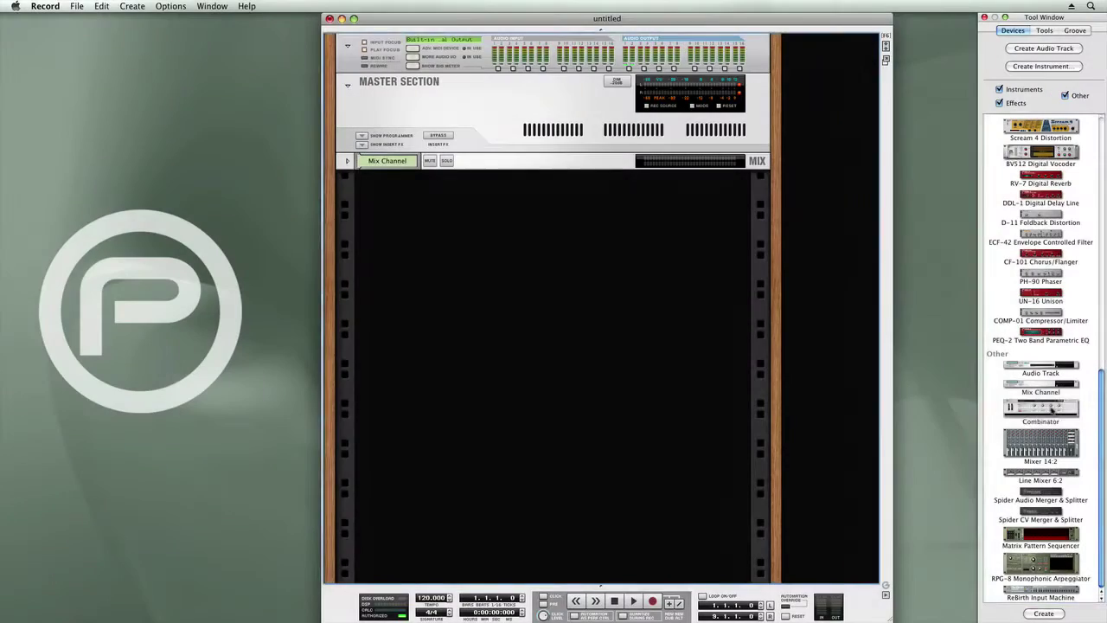
Add a Combinator to the rack with a Line Mixer 6:2 inside it.
mouse_move(1040, 408)
left_mouse_down()
mouse_move(754, 311)
mouse_move(594, 218)
left_mouse_up()
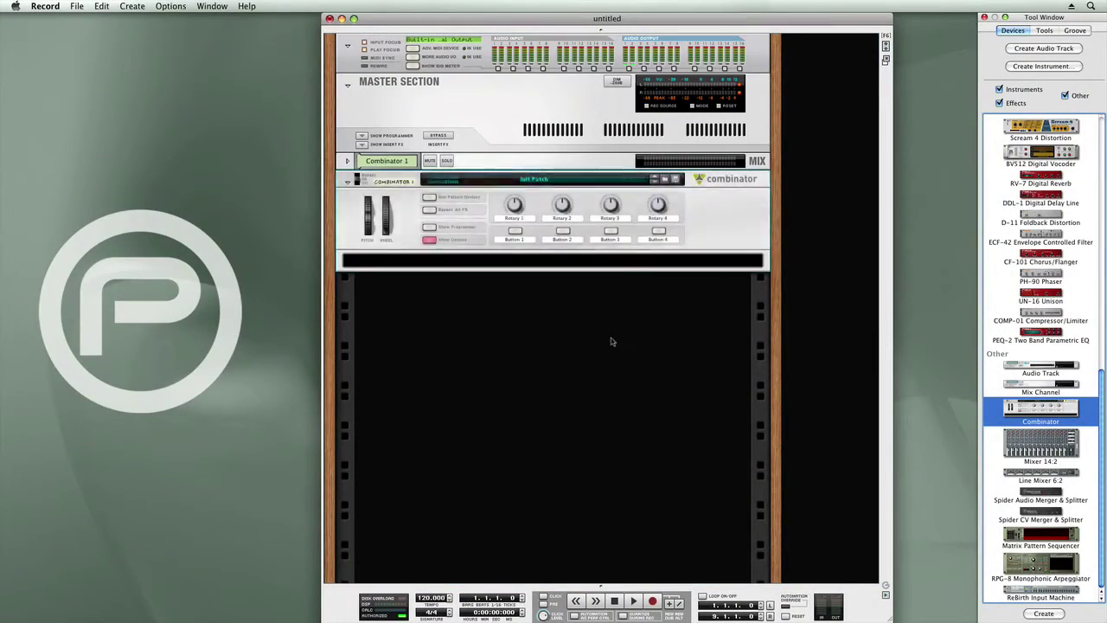
left_click(471, 263)
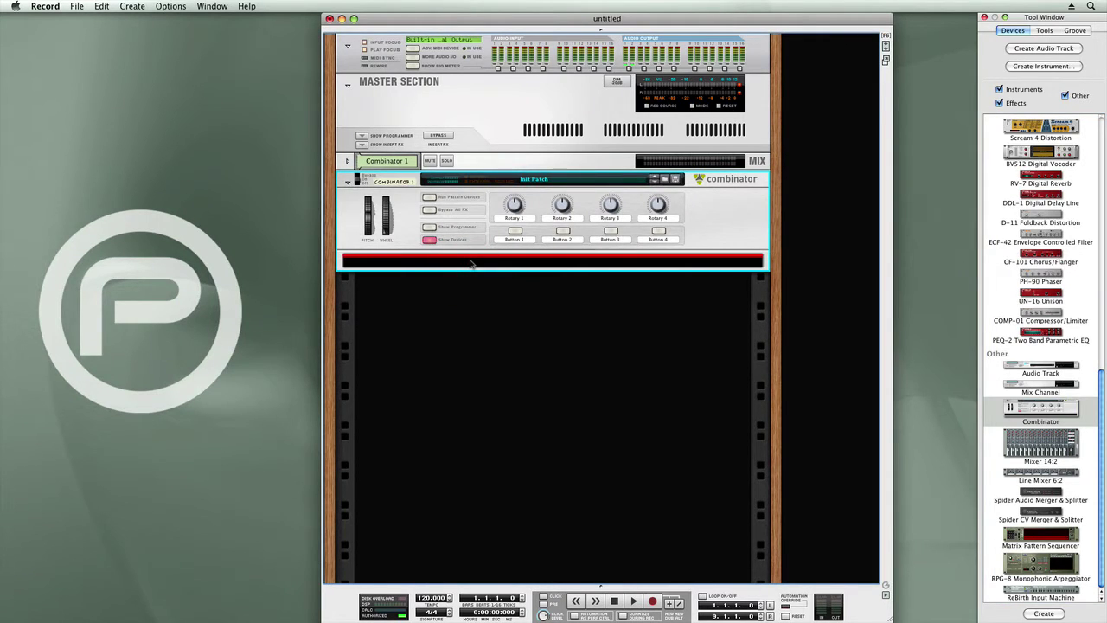
mouse_move(1037, 474)
left_mouse_down()
mouse_move(717, 313)
mouse_move(645, 290)
left_mouse_up()
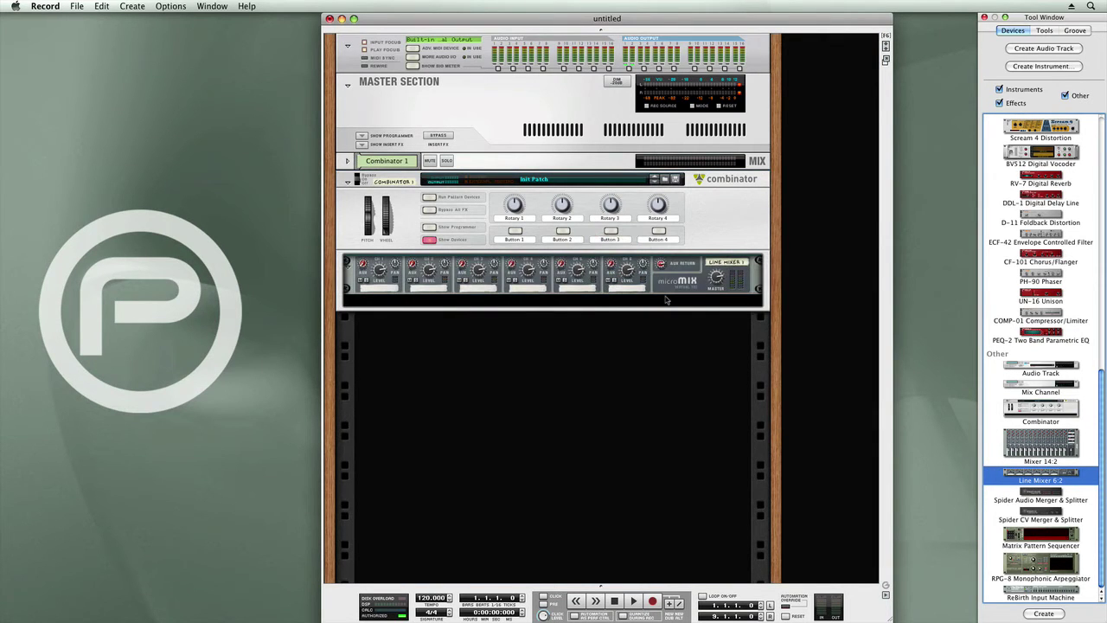
Add an ID8 instrument inside the Combinator and set its category to Bass.
scroll(1092, 340, "up", 10)
scroll(1091, 340, "up", 5)
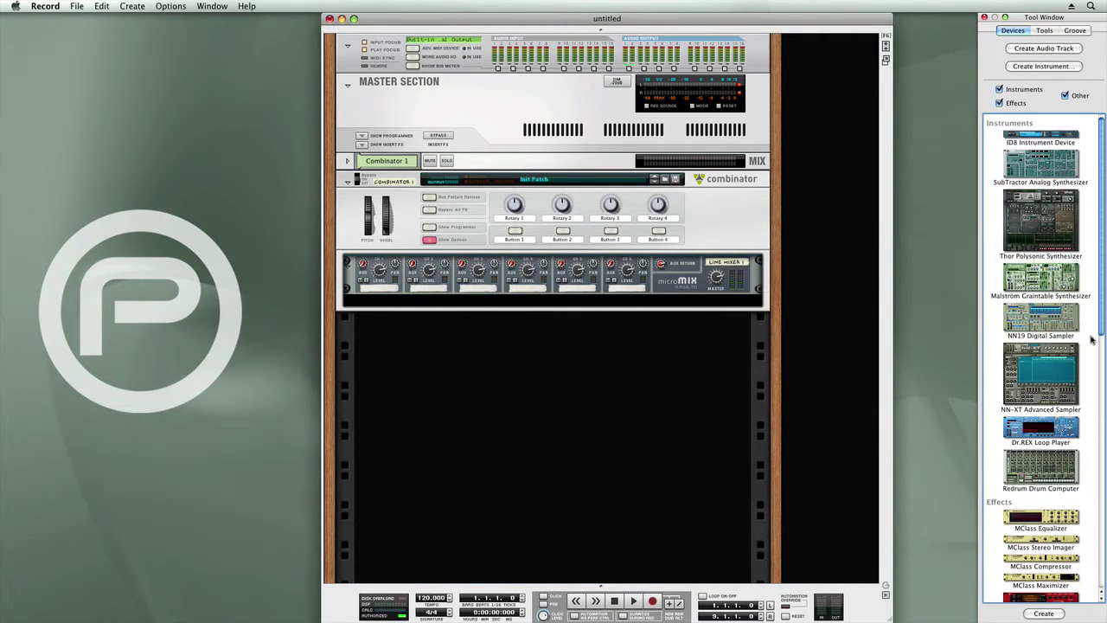
left_click_drag(1041, 134, 694, 296)
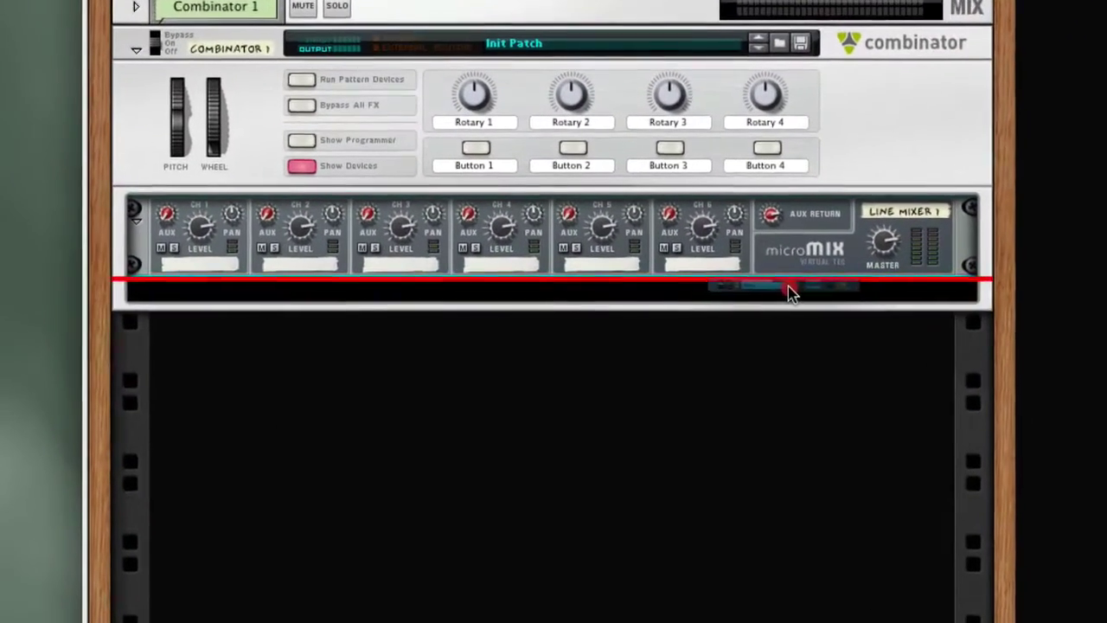
left_click_drag(785, 285, 785, 288)
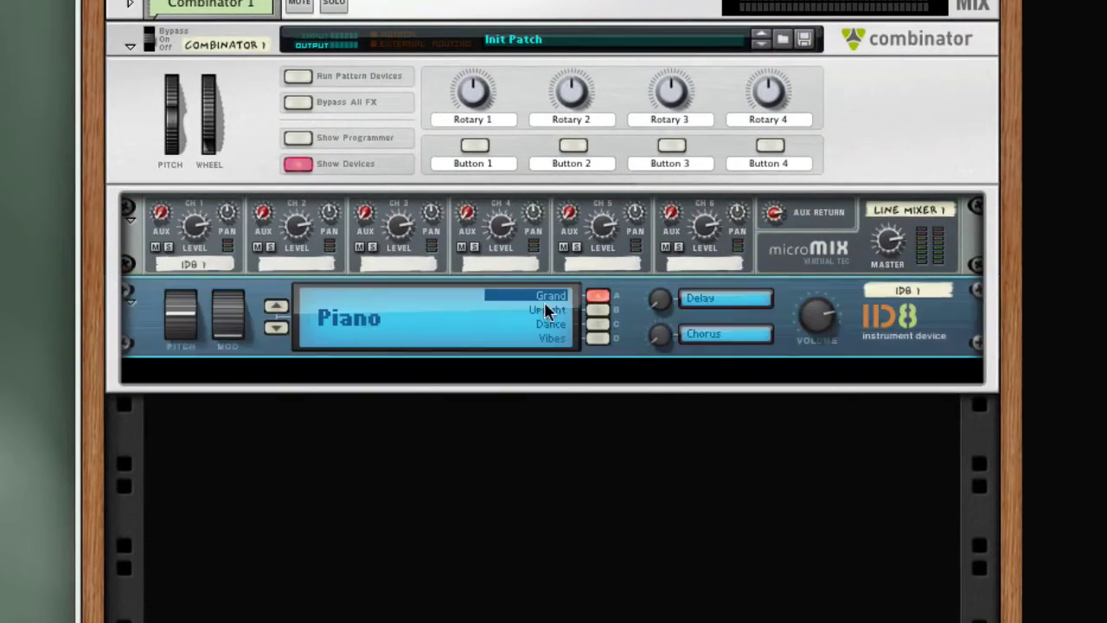
left_click(350, 319)
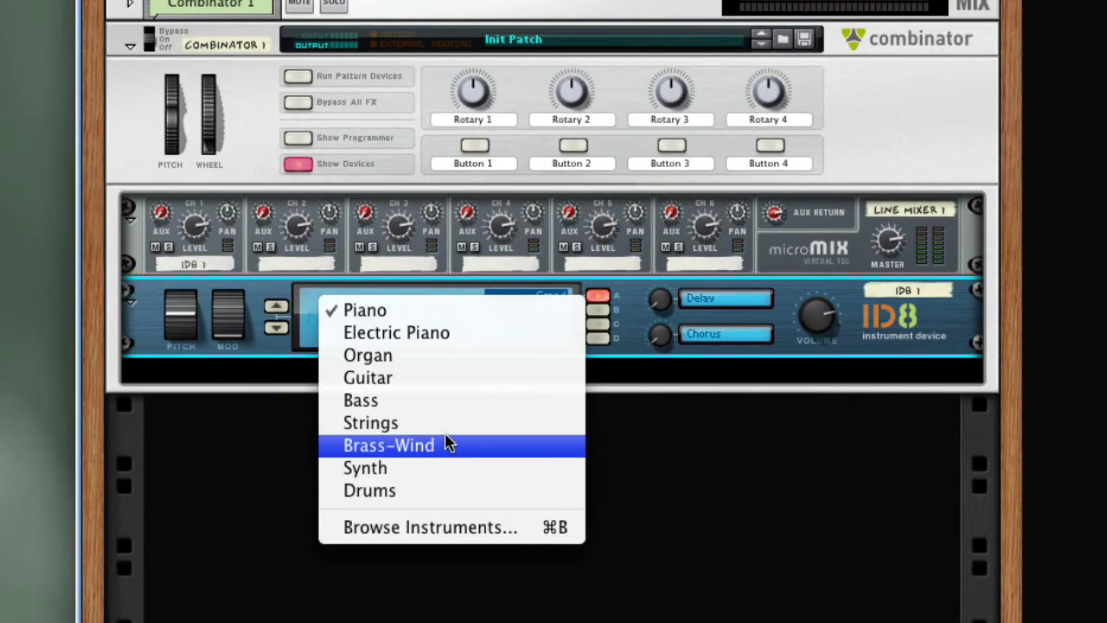
left_click(446, 402)
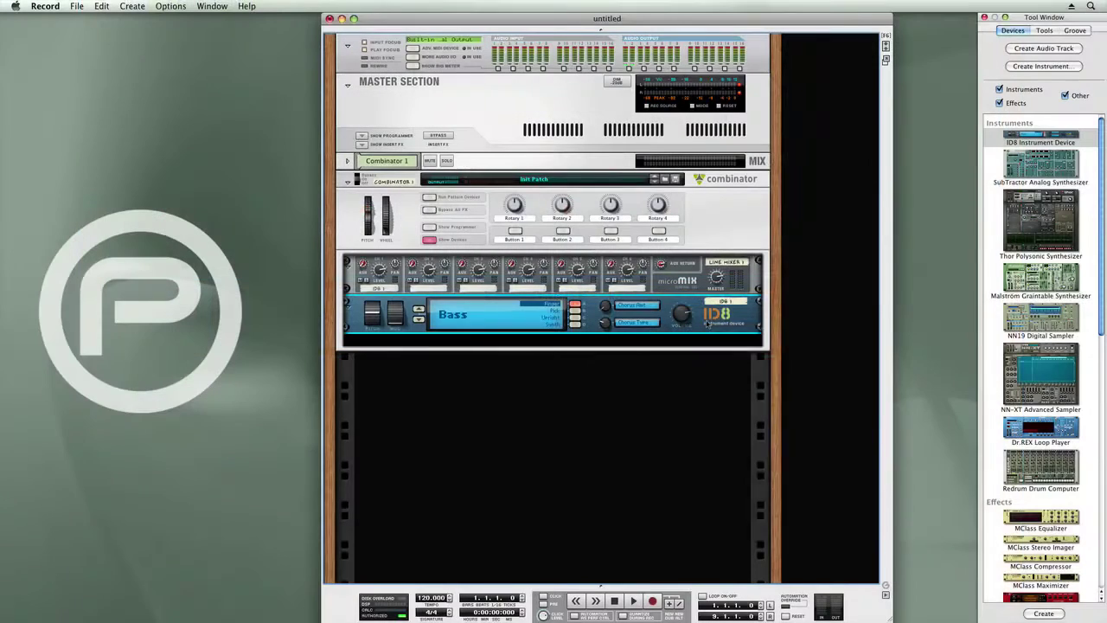
Add a Line 6 Bass Amp after the ID8 and load the Bottom.l6t patch.
right_click(707, 317)
mouse_move(732, 416)
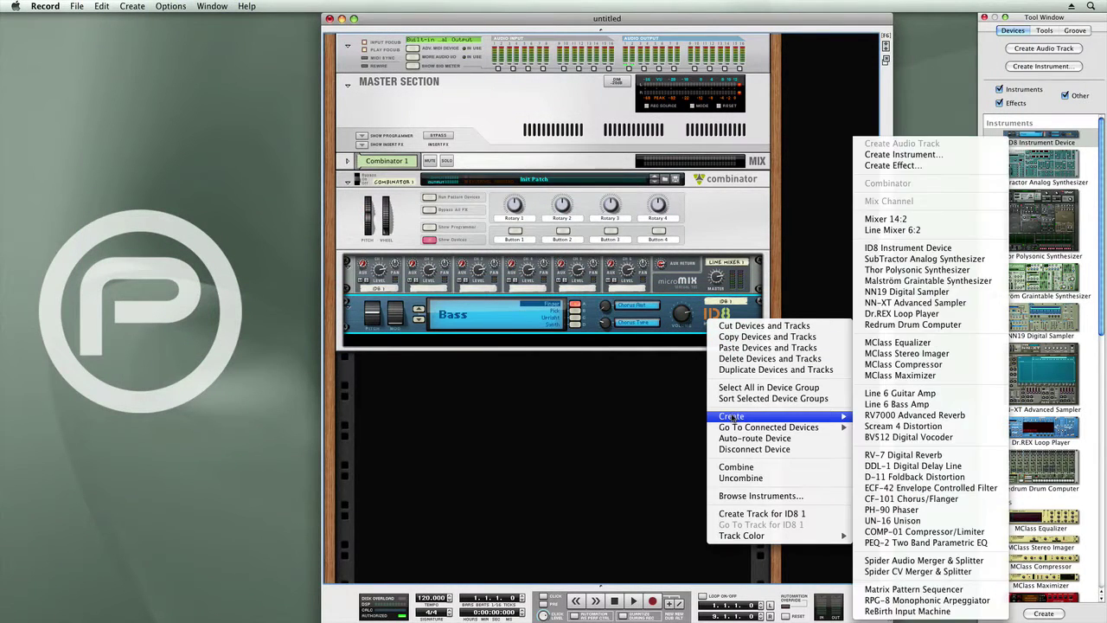
left_click(915, 408)
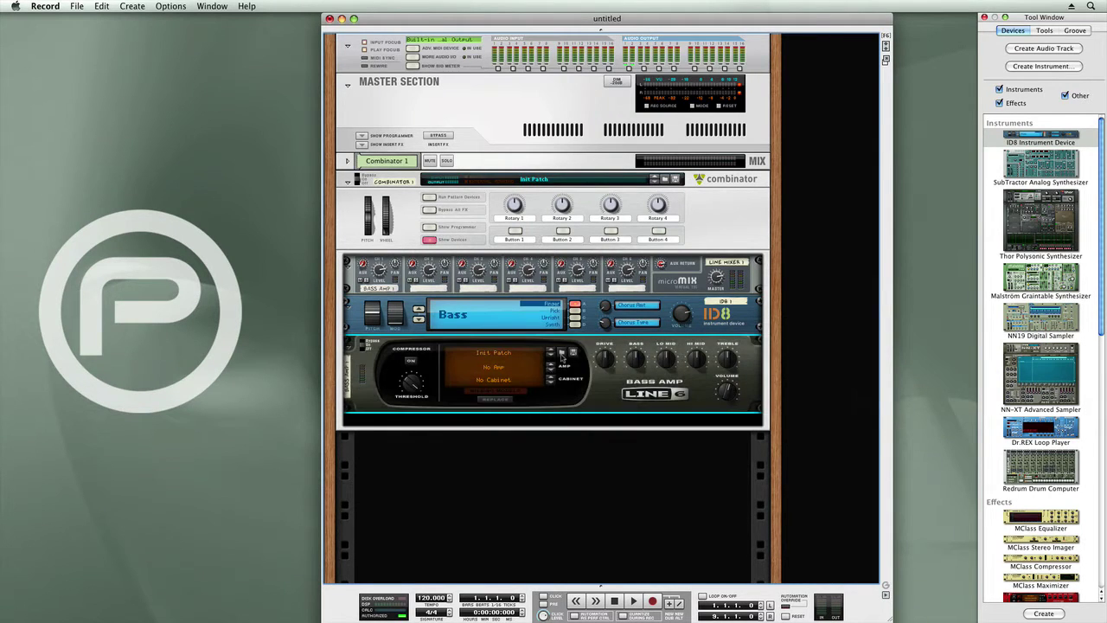
left_click(561, 353)
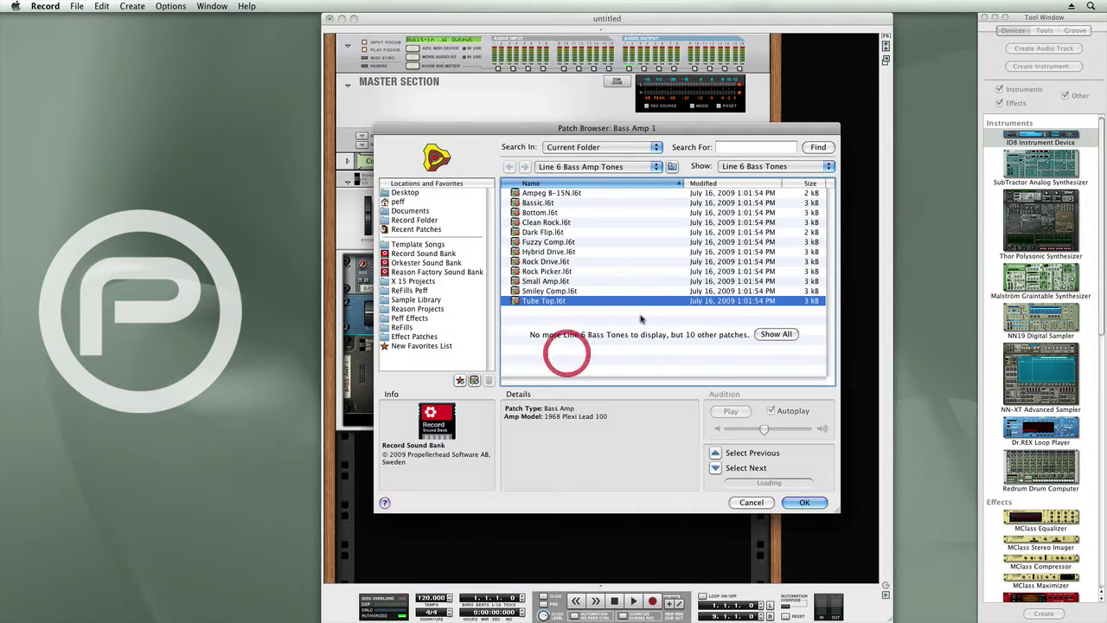
left_click(541, 213)
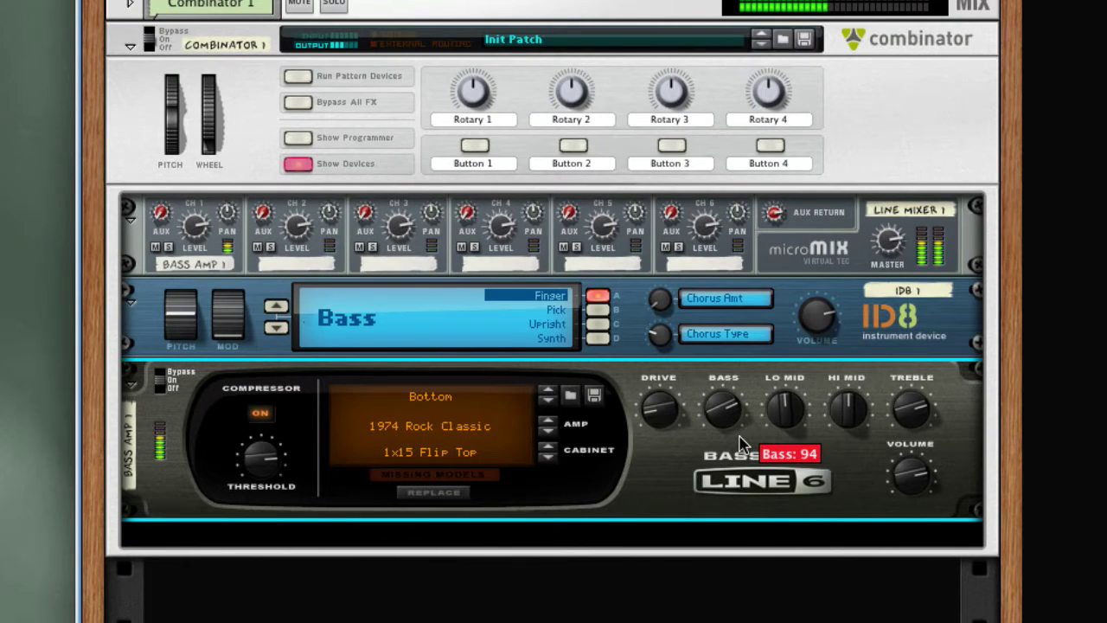
left_click(730, 547)
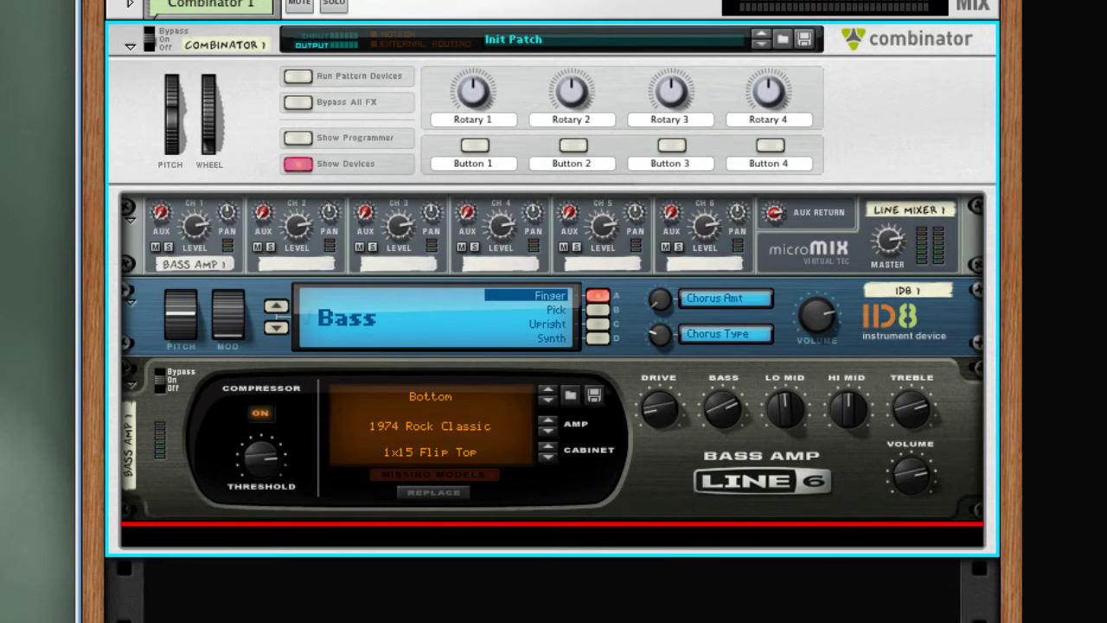
Add a second ID8 set to Electric Piano and solo mixer channel 2.
left_click_drag(1043, 321, 744, 519)
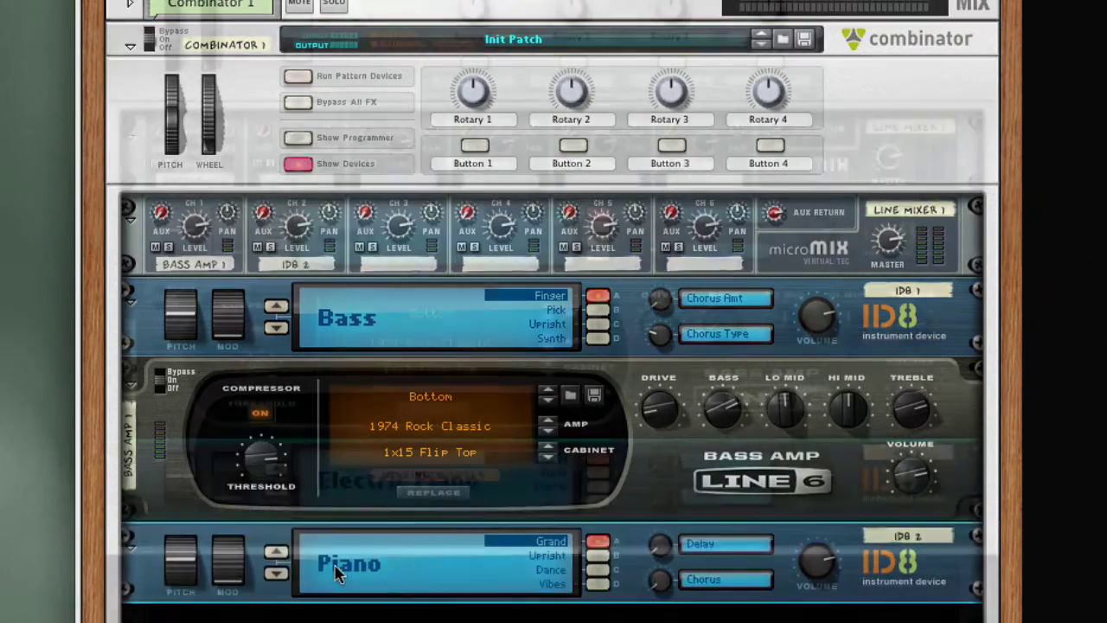
left_click(338, 568)
left_click(358, 575)
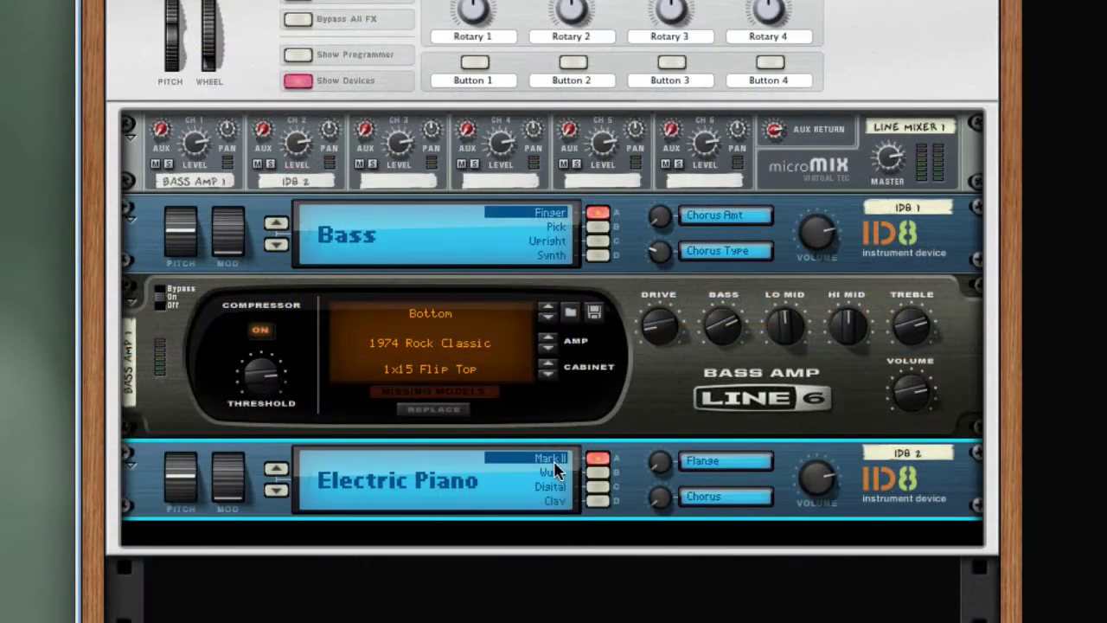
left_click(269, 164)
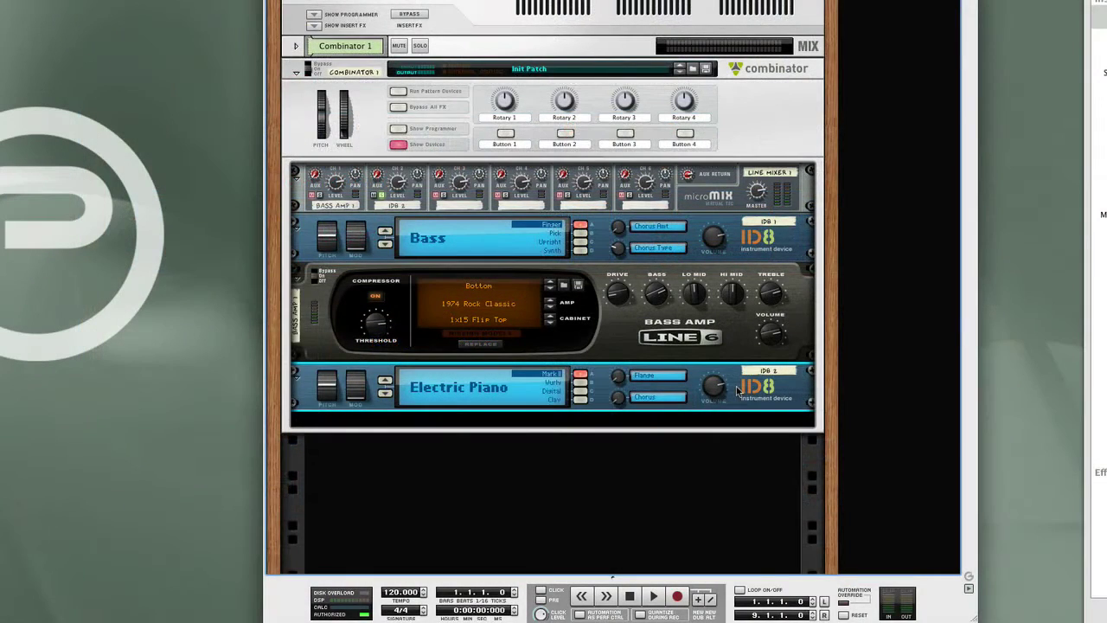
Add a PH-90 Phaser after the electric piano ID8.
right_click(749, 383)
mouse_move(781, 460)
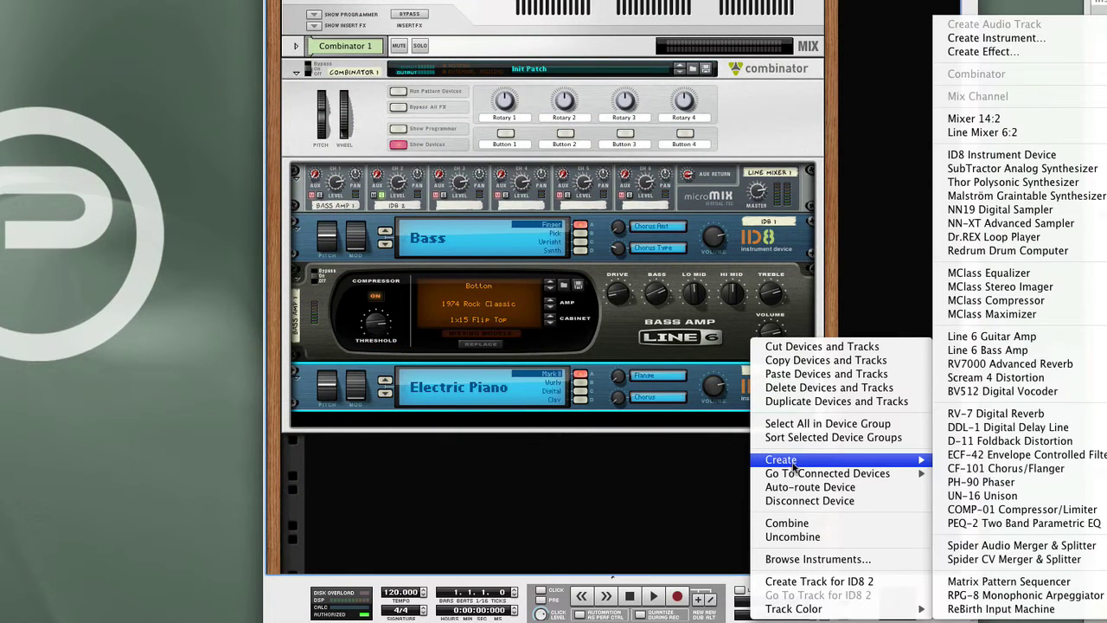
left_click(977, 483)
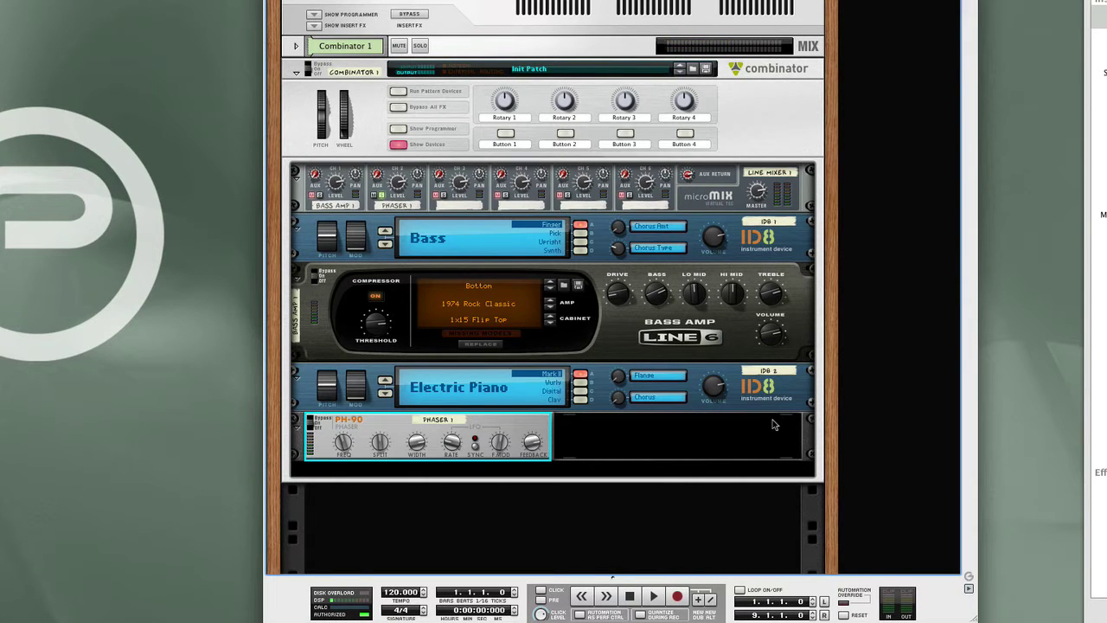
right_click(523, 422)
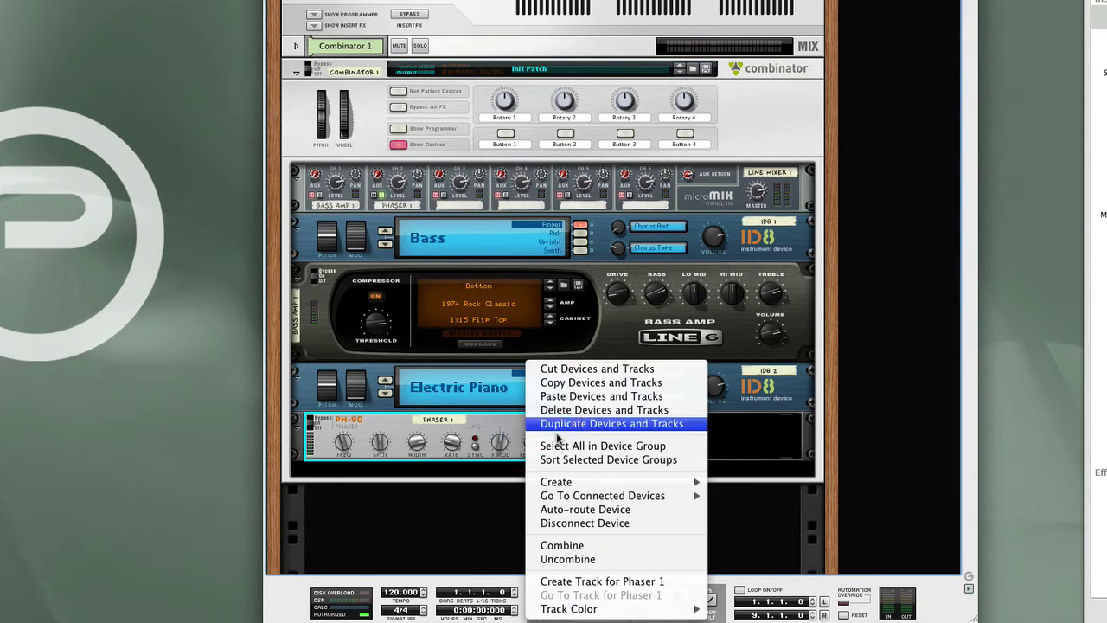
Add a Line 6 Guitar Amp using the 1967 Wishbook Silver 12 model.
mouse_move(556, 482)
left_click(785, 337)
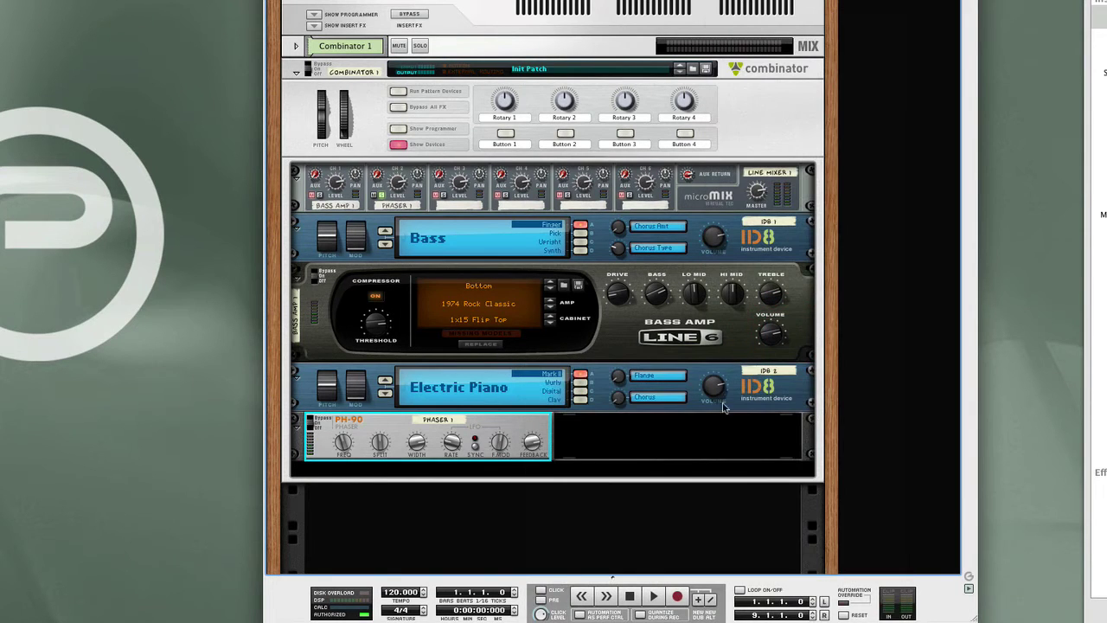
left_click(510, 508)
mouse_move(556, 526)
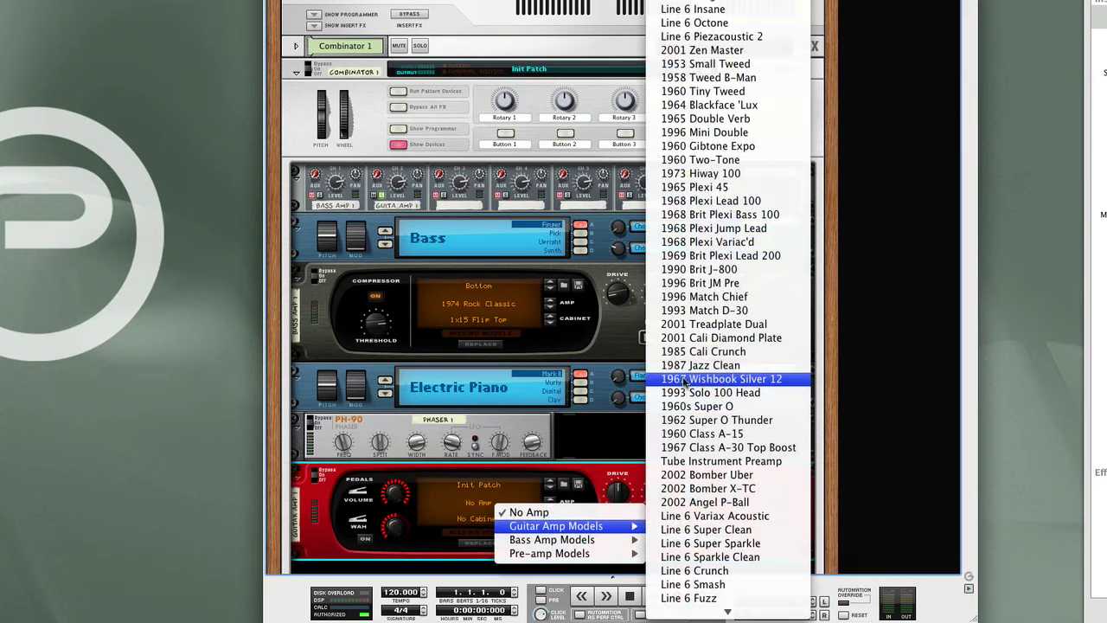
left_click(768, 380)
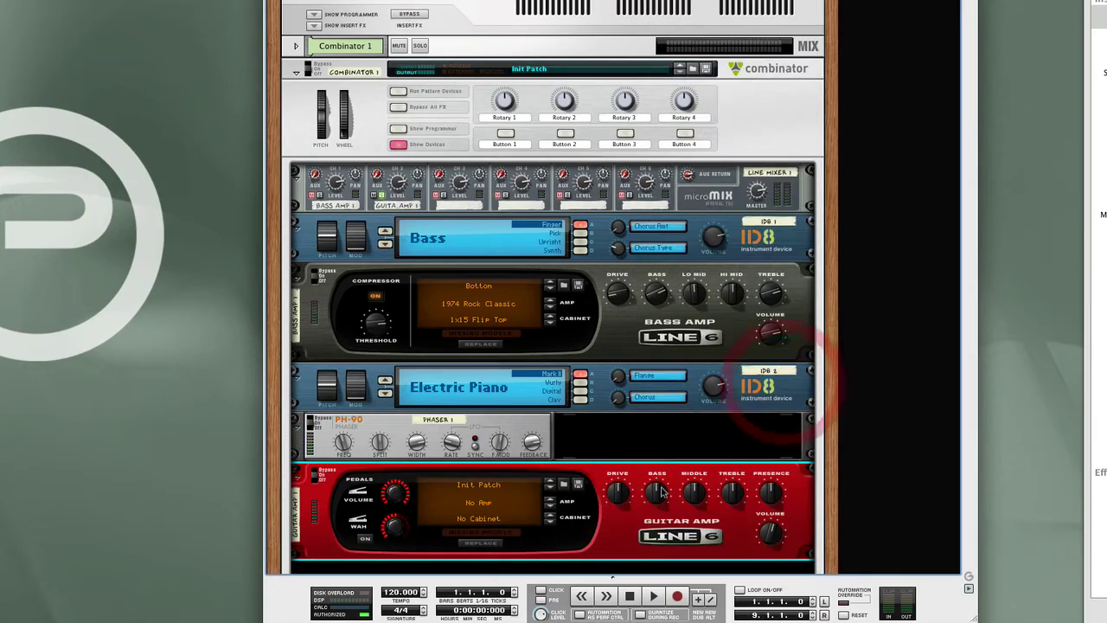
Set the guitar amp's Drive to 20 and unsolo mixer channel 2.
left_click_drag(615, 494, 616, 518)
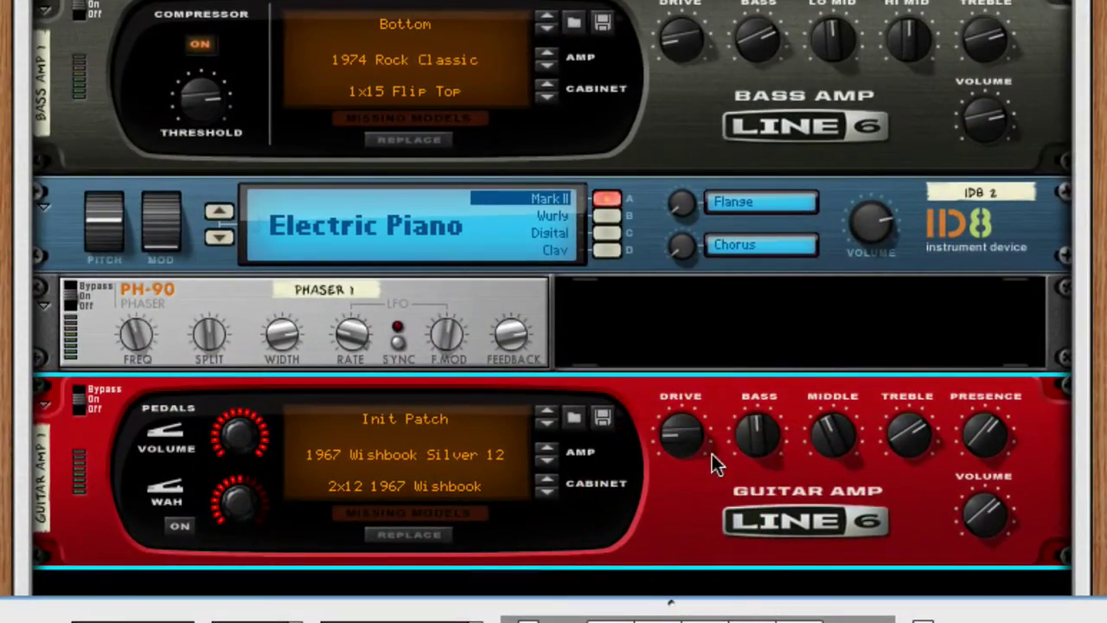
left_click_drag(707, 452, 699, 466)
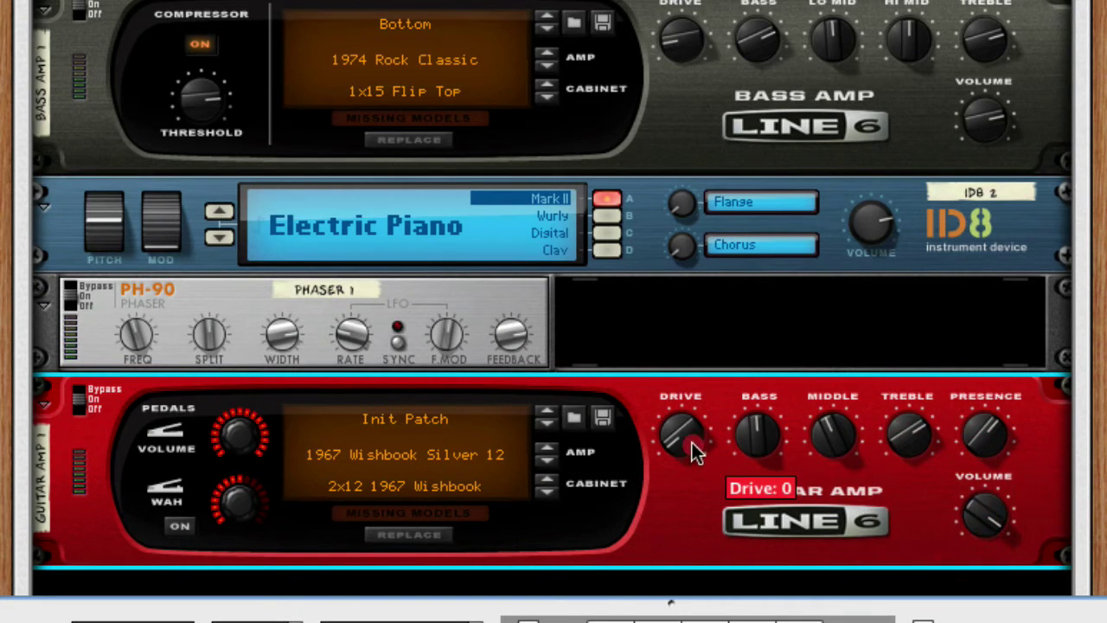
left_click_drag(693, 442, 697, 429)
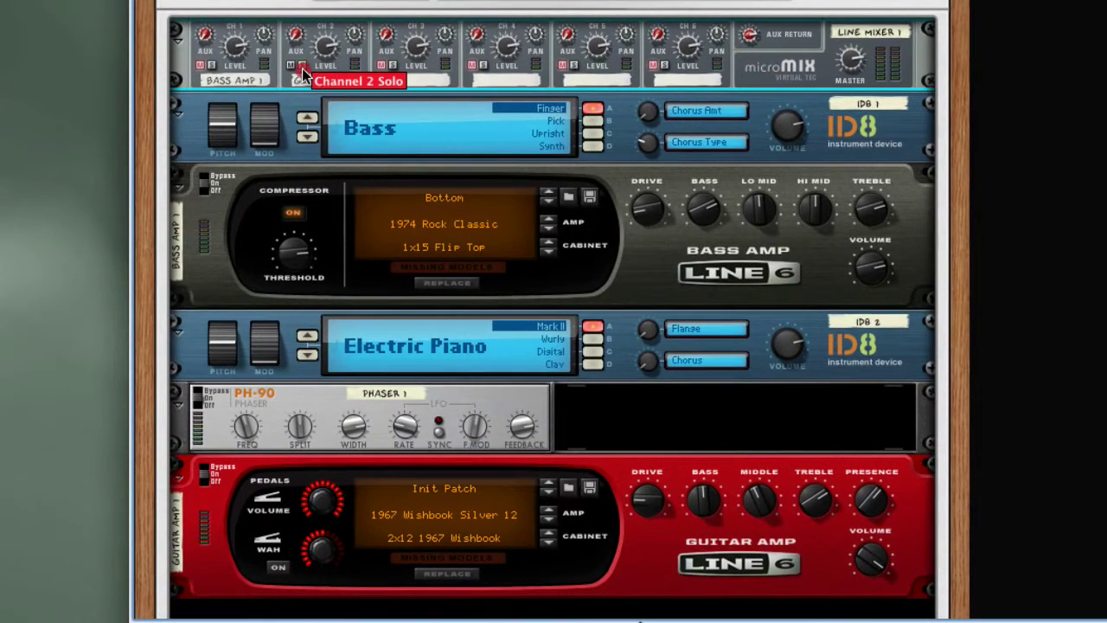
left_click(302, 69)
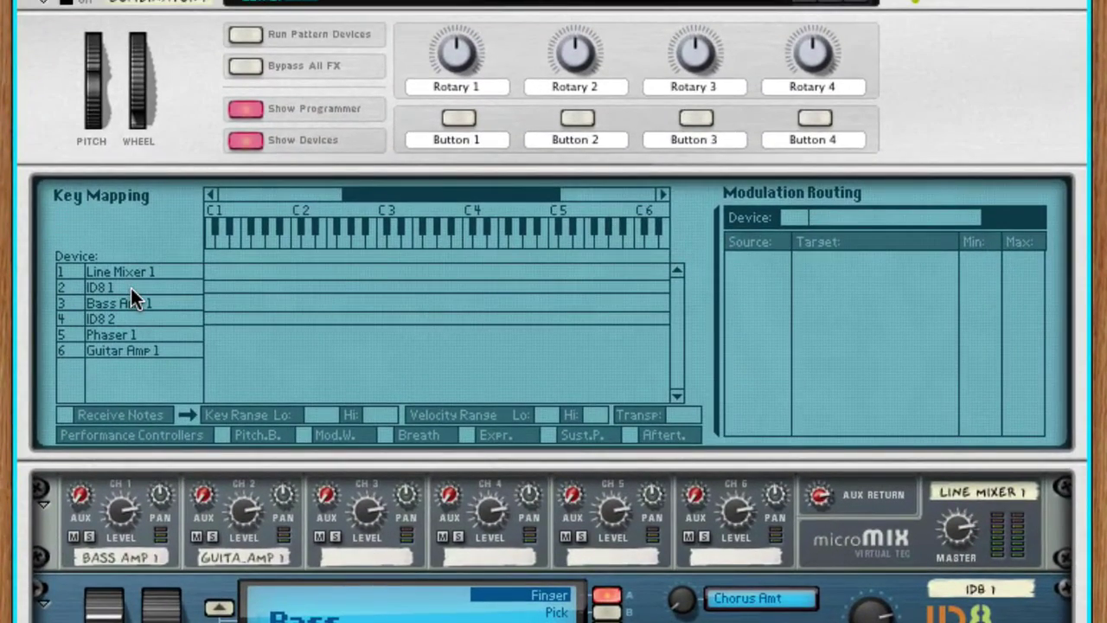
Set ID8 1's Key Range Hi to B2 and ID8 2's Key Range Lo to C3.
left_click(131, 288)
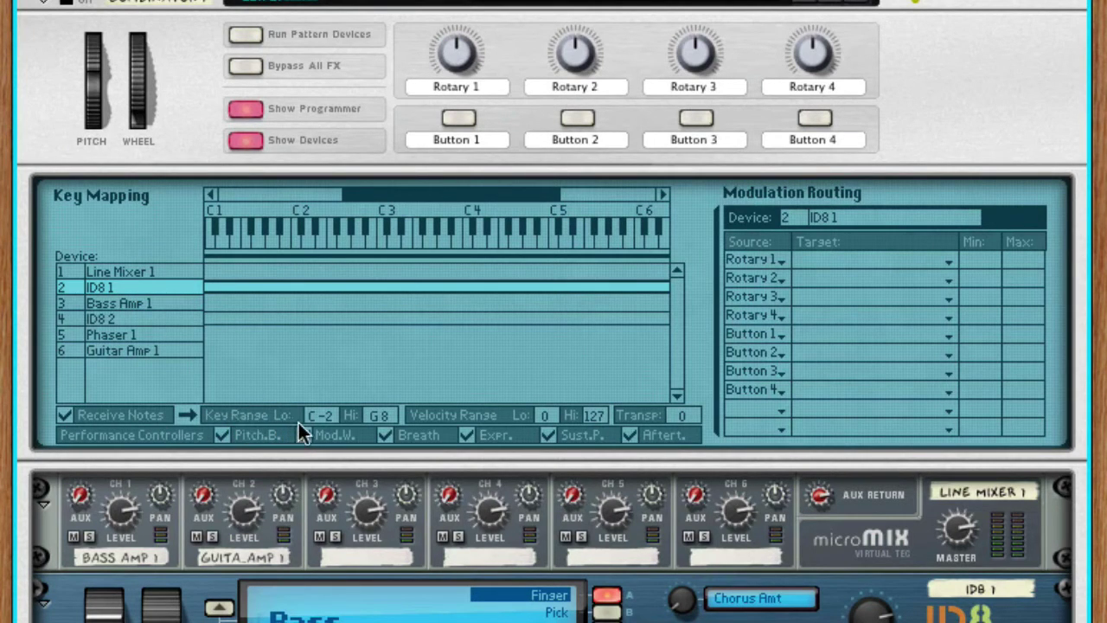
left_click(380, 415)
left_click_drag(380, 420, 383, 437)
left_click_drag(384, 493, 372, 621)
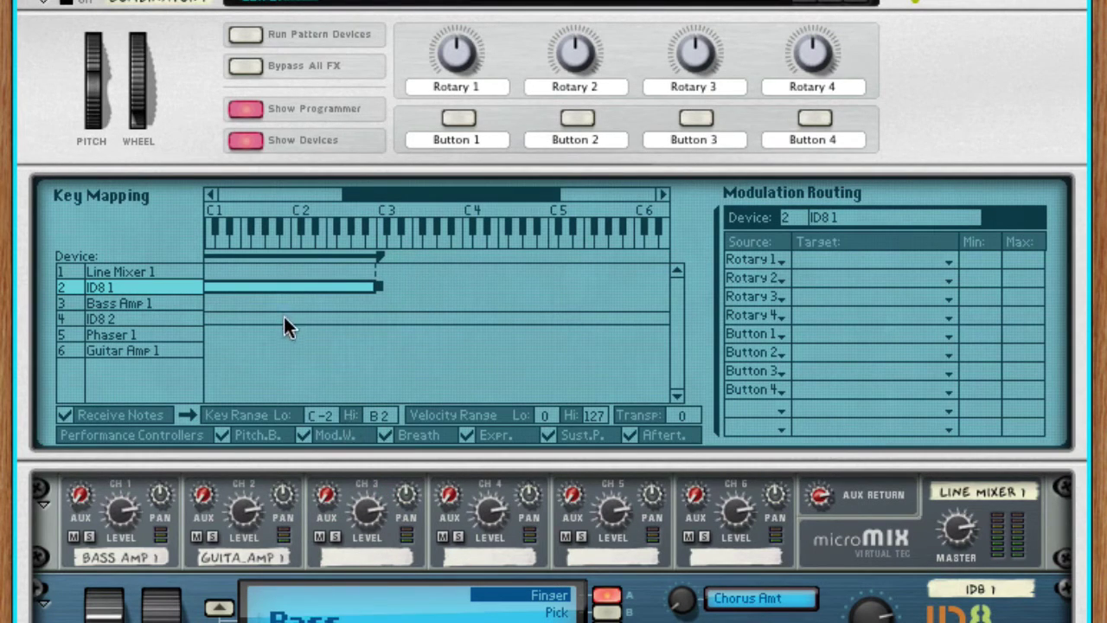
left_click(156, 316)
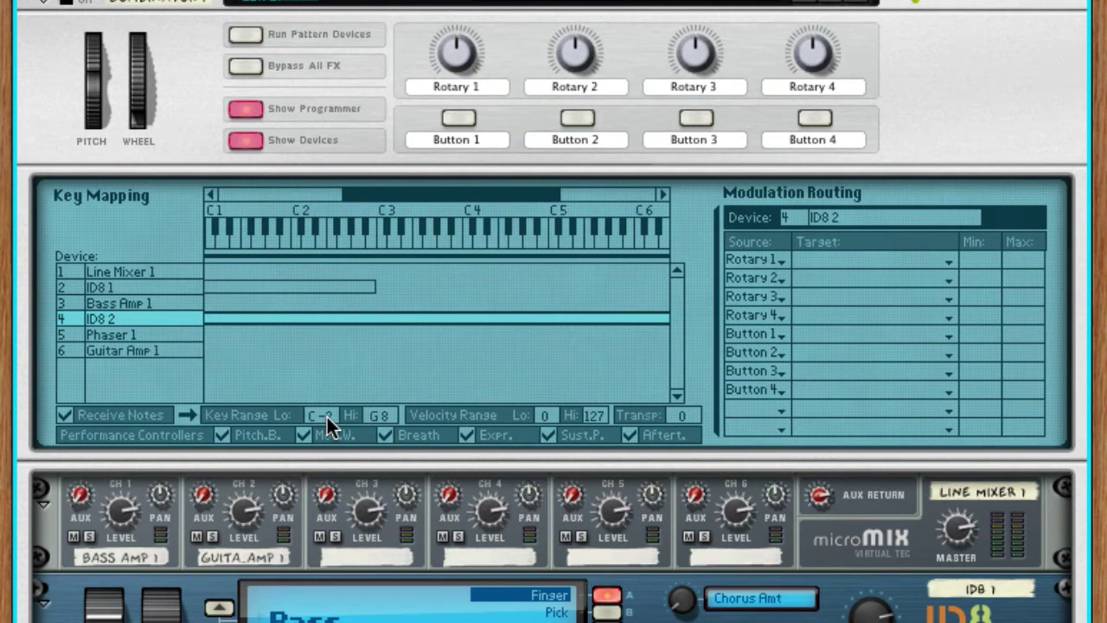
mouse_move(327, 417)
left_mouse_down()
mouse_move(354, 283)
mouse_move(385, 208)
left_mouse_up()
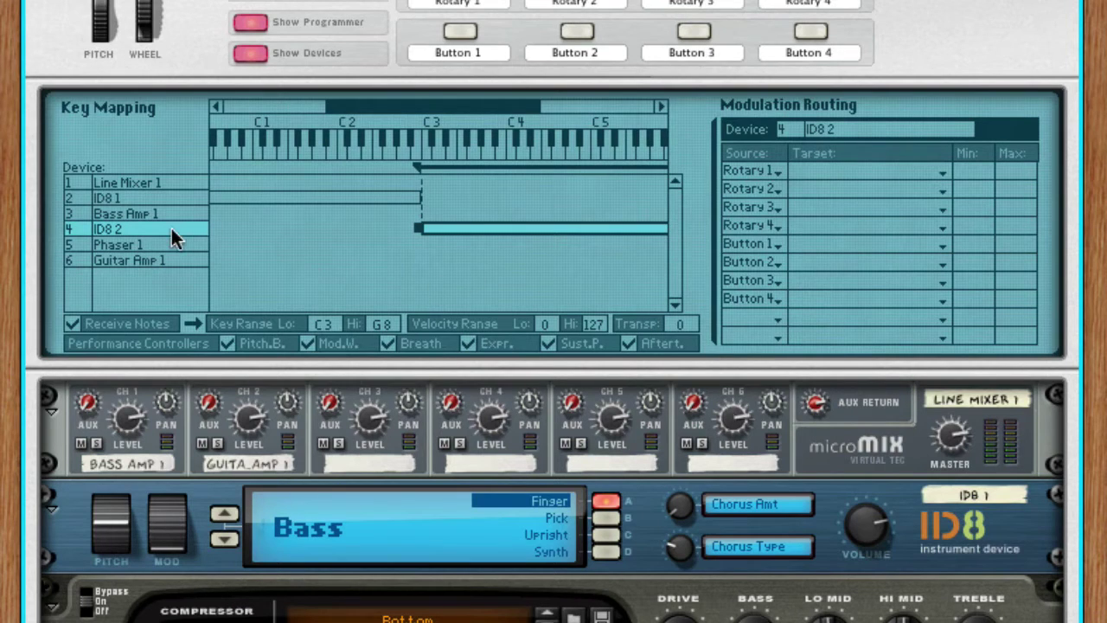
Disable pitch bend for ID8 2 and the mod wheel for ID8 1.
left_click(490, 247)
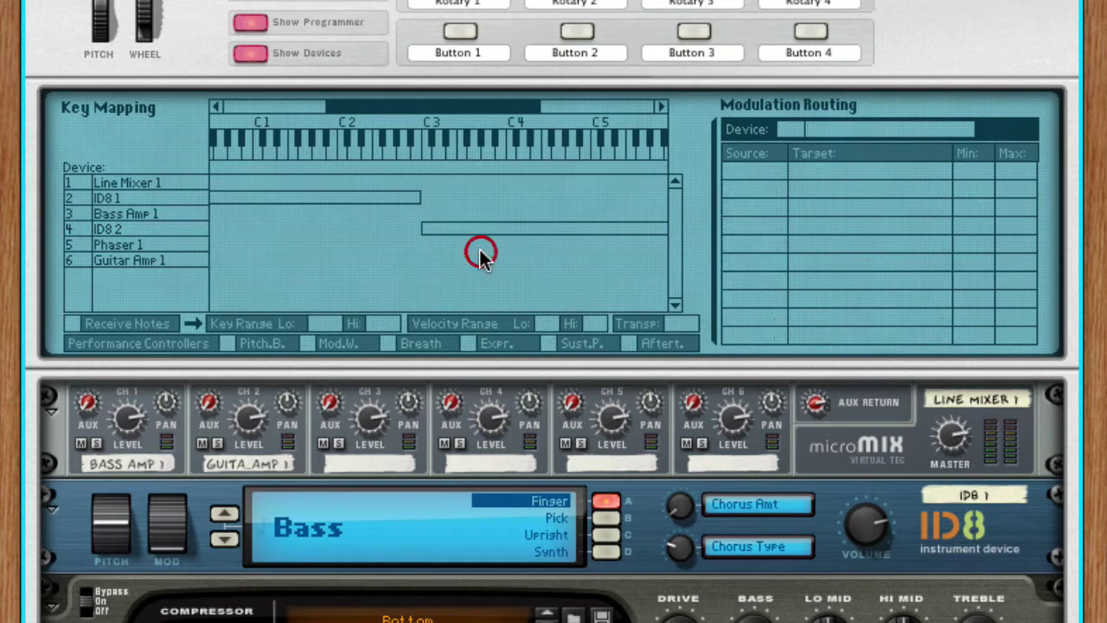
left_click(140, 230)
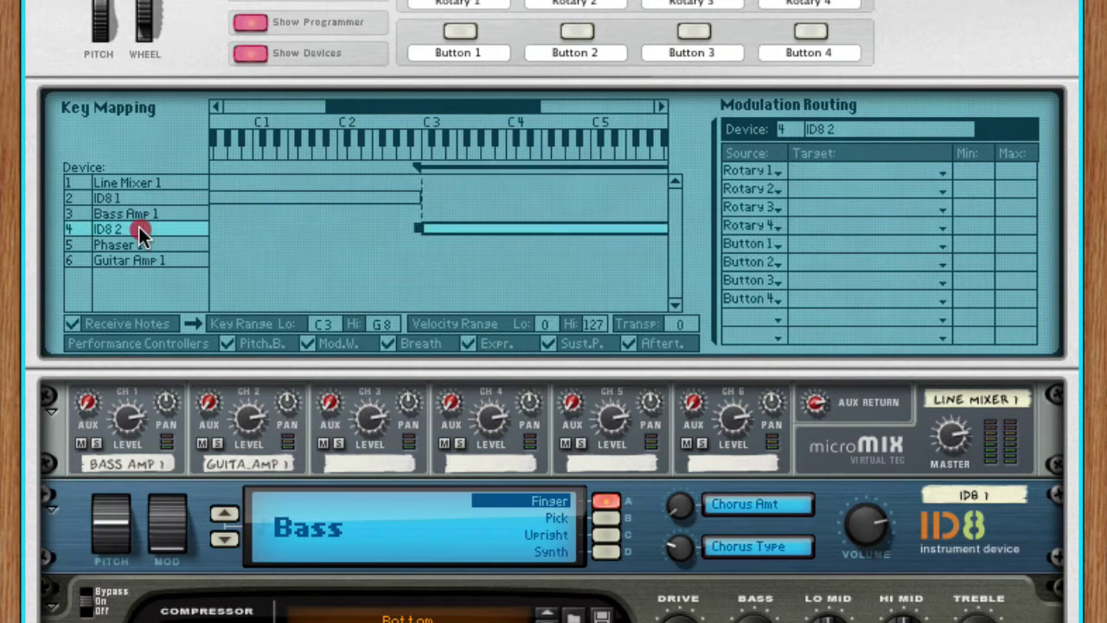
left_click(228, 343)
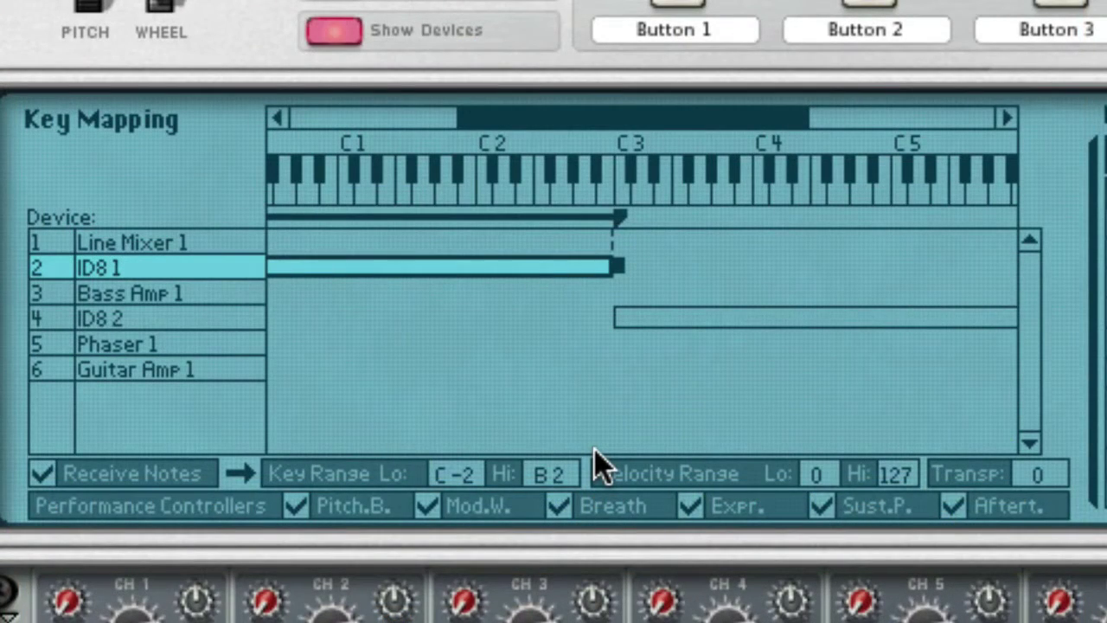
left_click(435, 511)
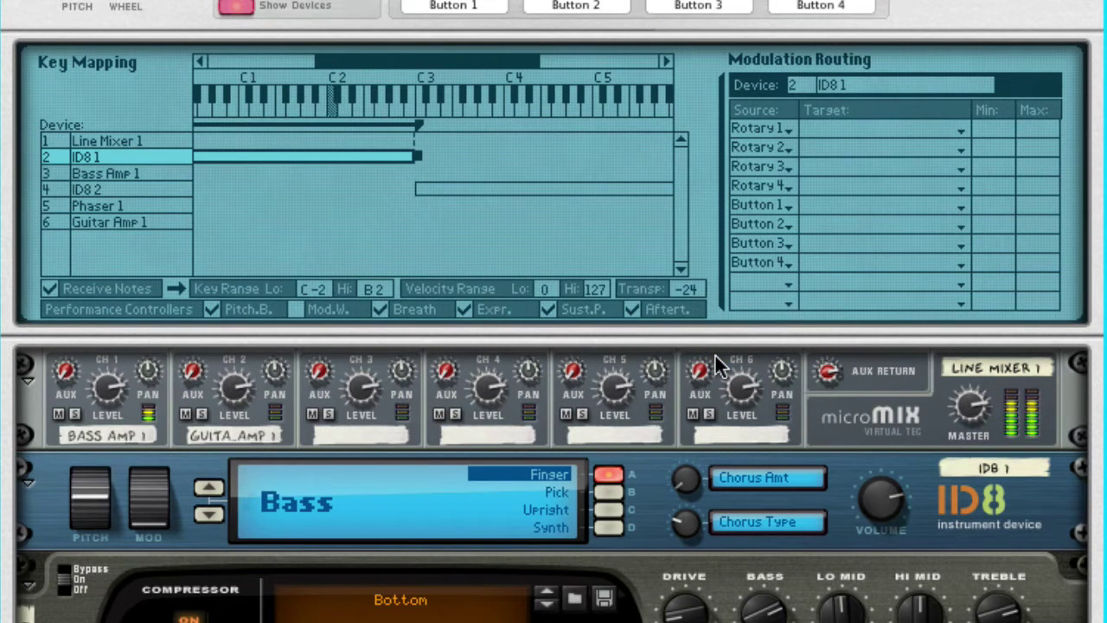
Show ID8 2's key range and routing in the Combinator programmer.
left_click(540, 187)
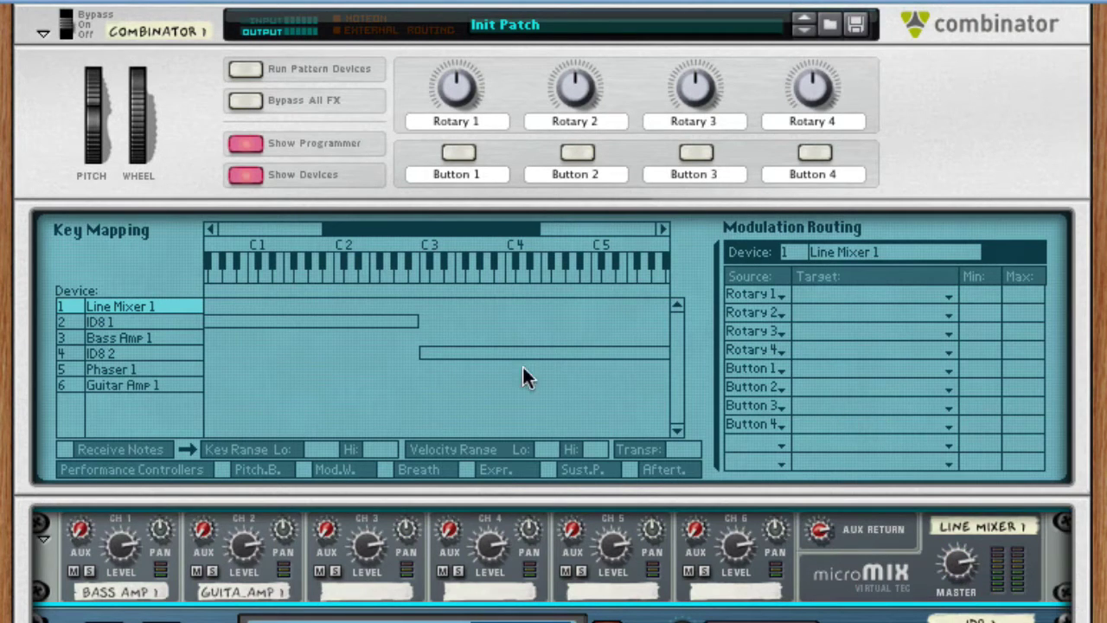
Route Rotary 4 to Line Mixer 1's Master Level and test the knob.
left_click(139, 307)
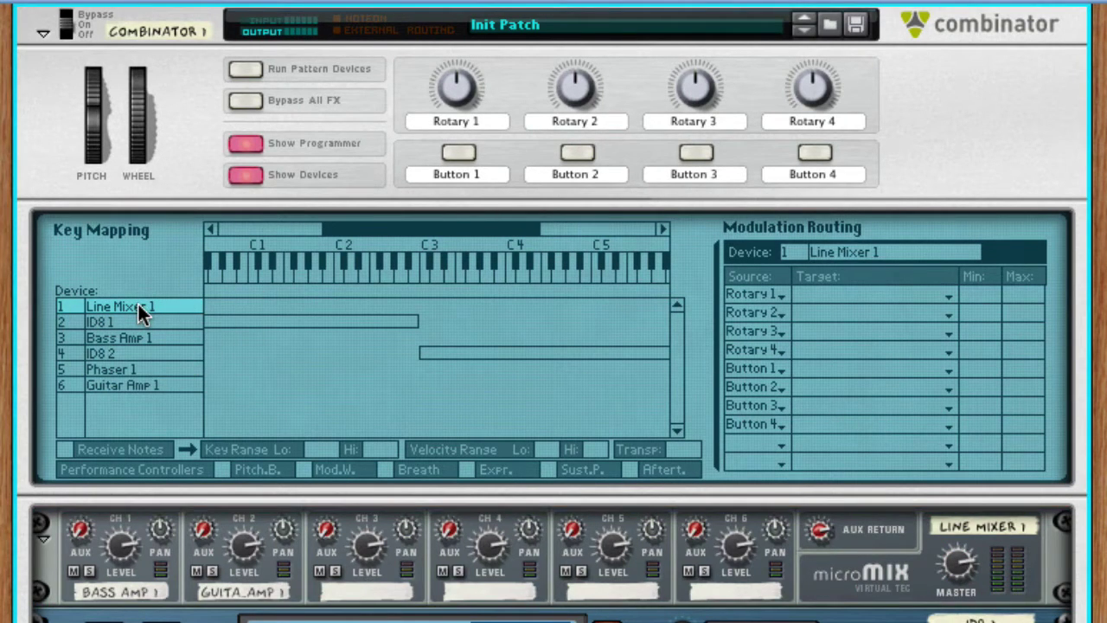
left_click(754, 349)
left_click(828, 352)
left_click(832, 352)
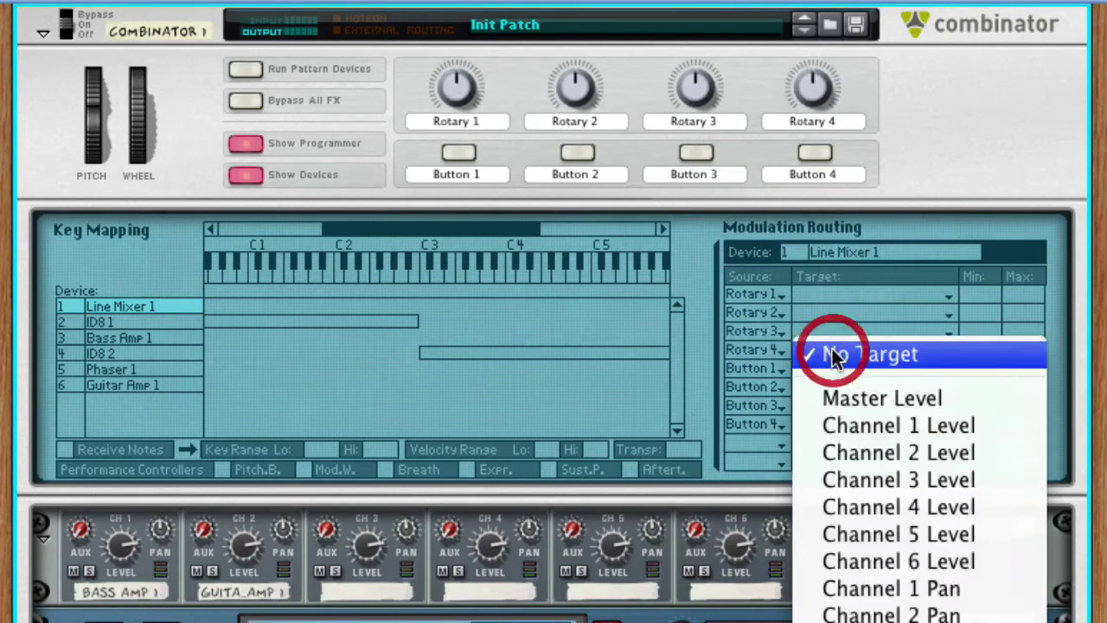
left_click(882, 394)
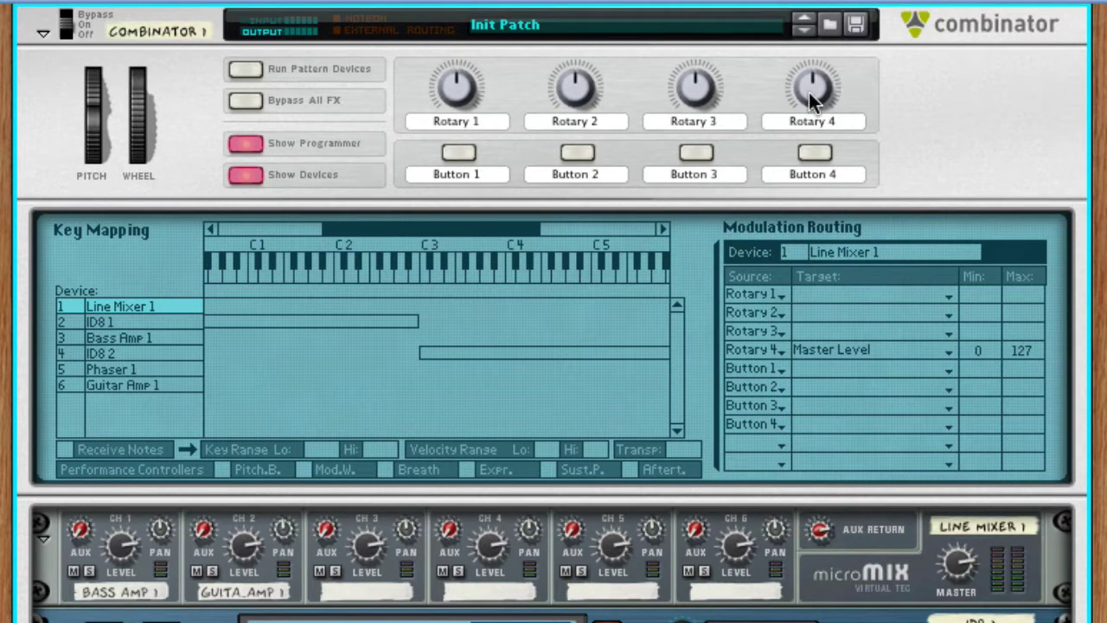
mouse_move(809, 93)
left_mouse_down()
mouse_move(826, 54)
mouse_move(822, 146)
mouse_move(843, 70)
left_mouse_up()
Rename Rotary 4 to 'Master Level'.
double_click(811, 121)
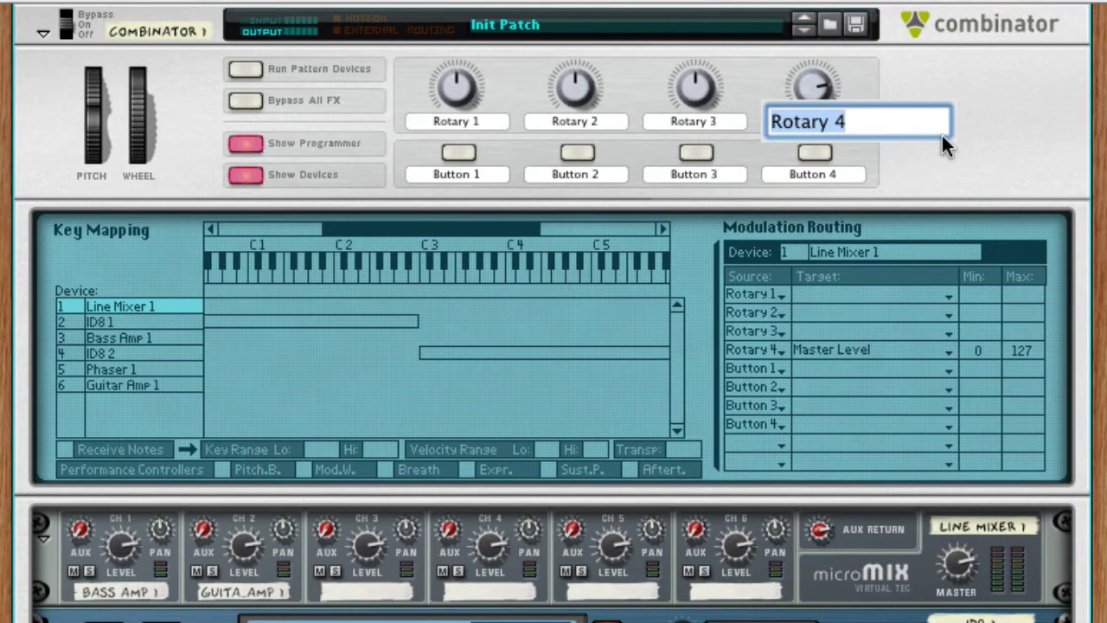
type("Master Level")
key("Return")
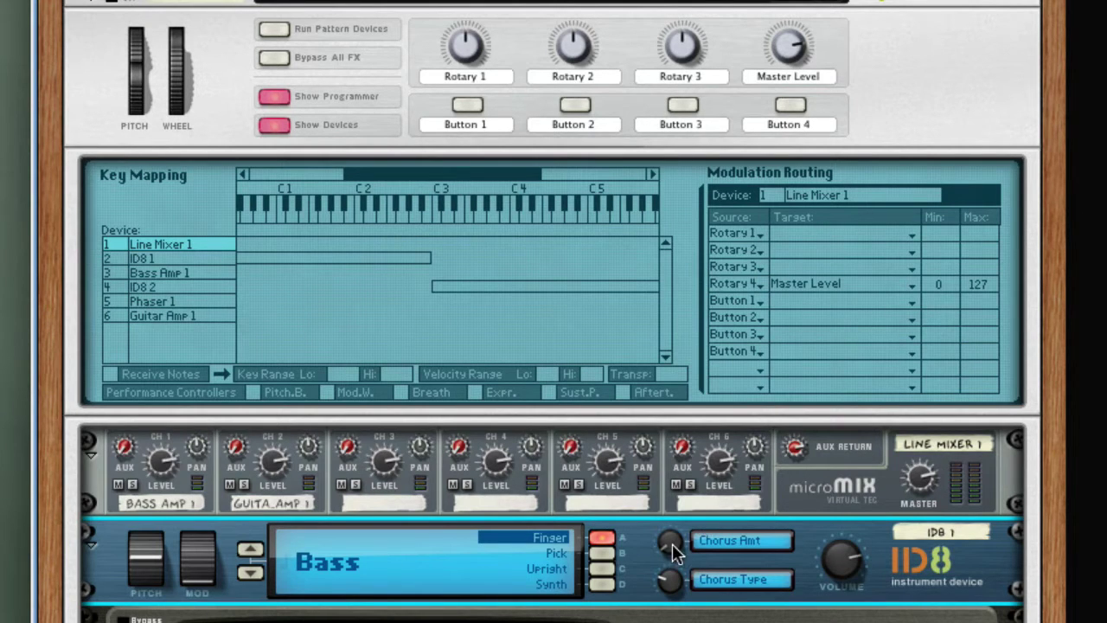
Route Rotary 3 to ID8 1's Parameter 1, adjust its Max, and test it.
left_click(171, 259)
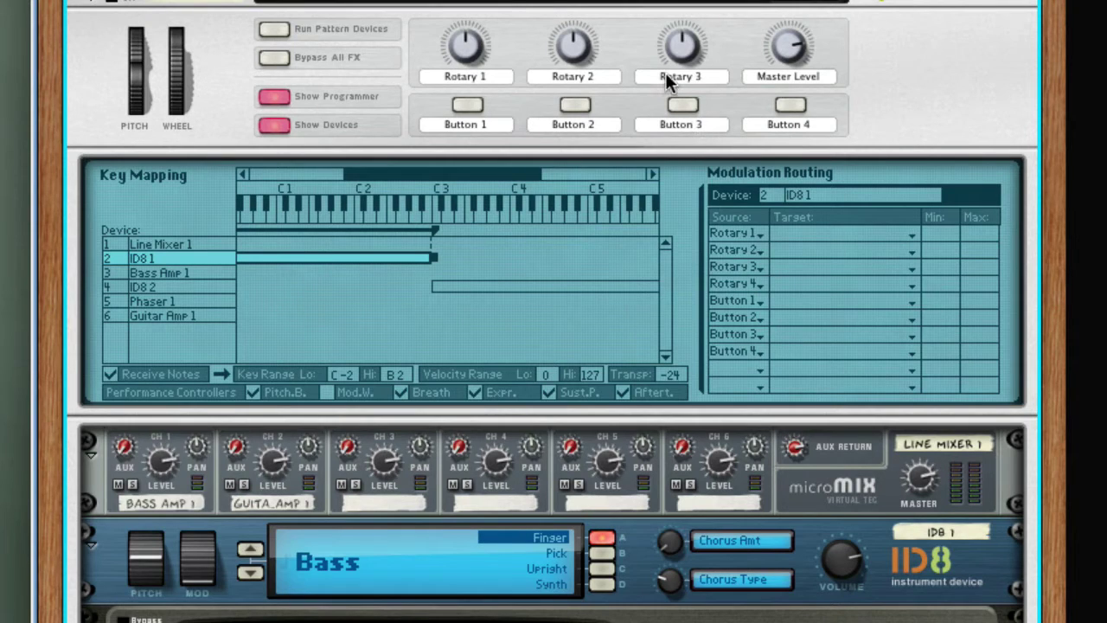
left_click(805, 270)
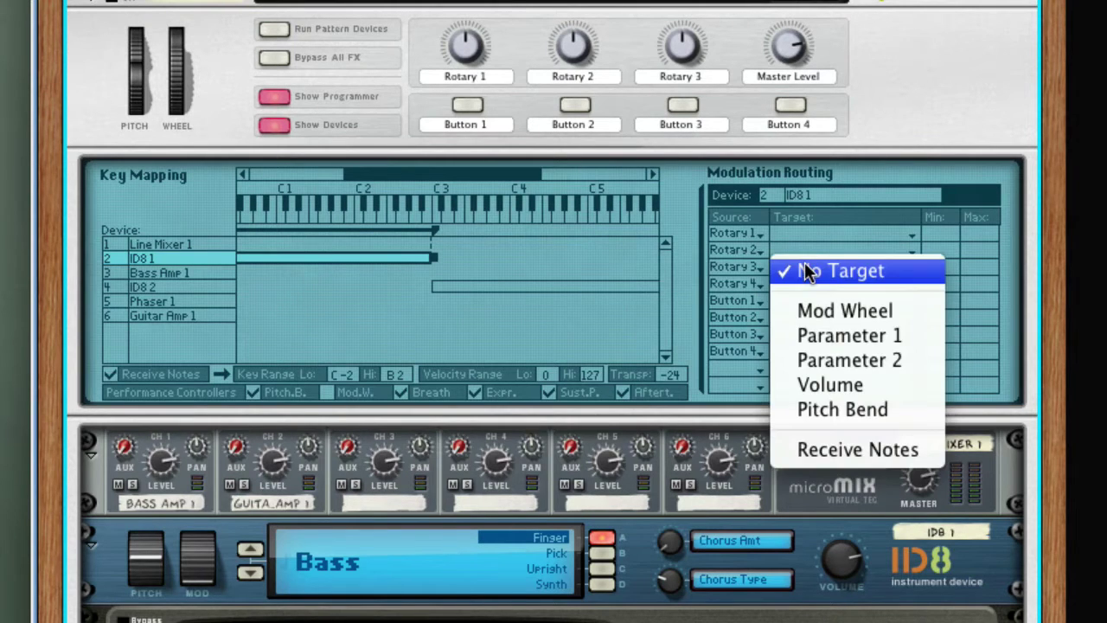
left_click(882, 340)
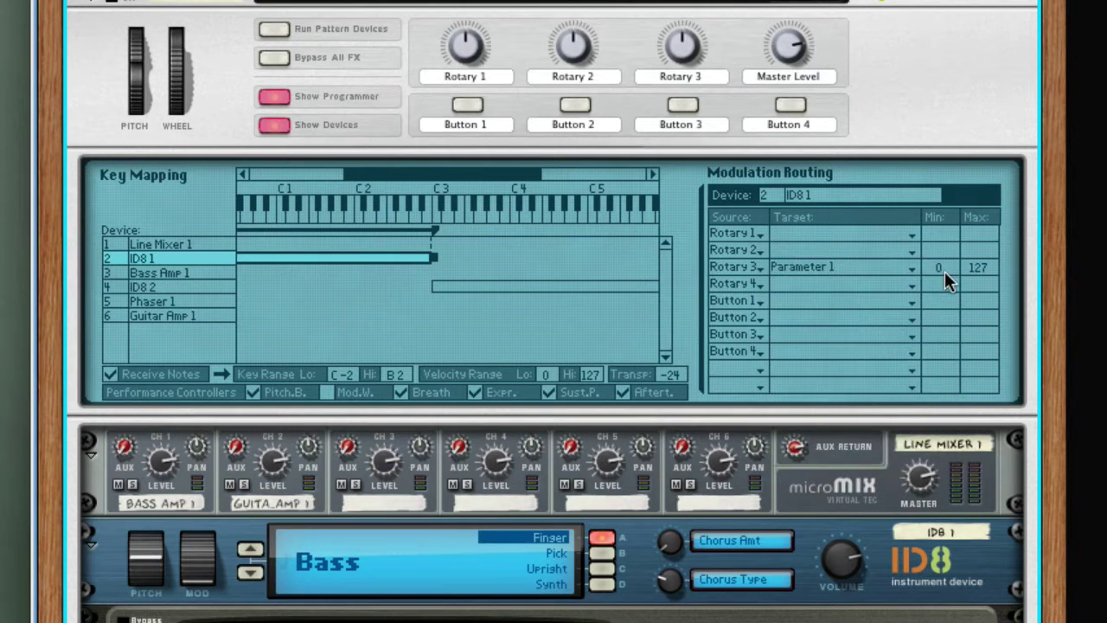
left_click_drag(978, 332, 997, 284)
mouse_move(678, 52)
left_mouse_down()
mouse_move(683, 116)
mouse_move(688, 23)
mouse_move(693, 88)
mouse_move(696, 55)
left_mouse_up()
Rename Rotary 3 to 'Bass Chorus'.
double_click(680, 77)
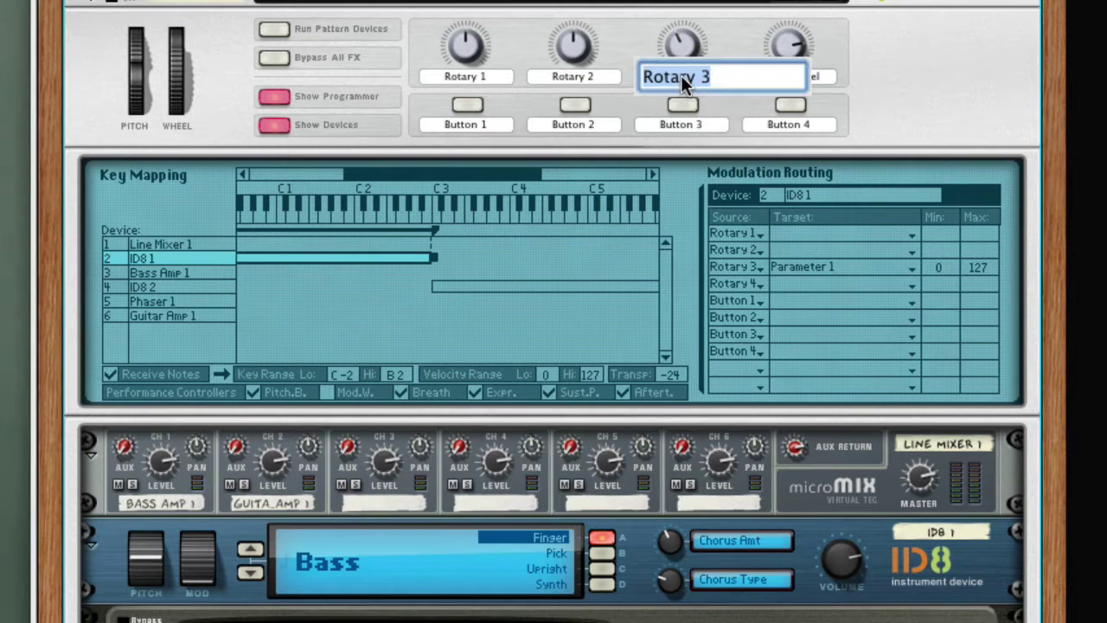
type("Bass Chorus")
key("Return")
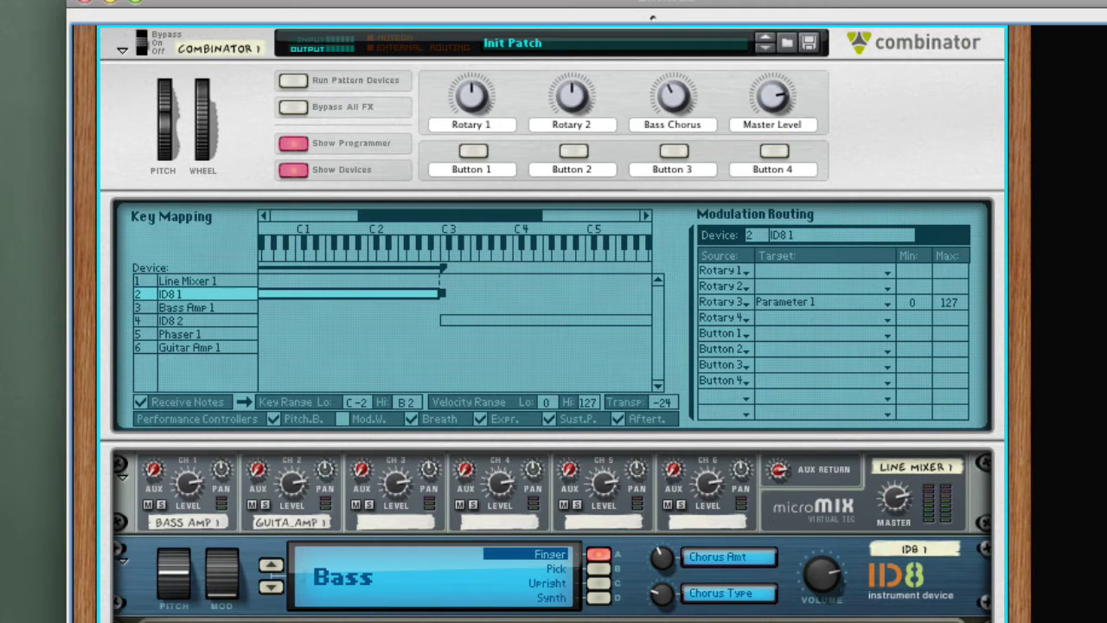
Assign Button 1 to Guitar Amp 1's Wah Pedal On and toggle it to test.
left_click(185, 348)
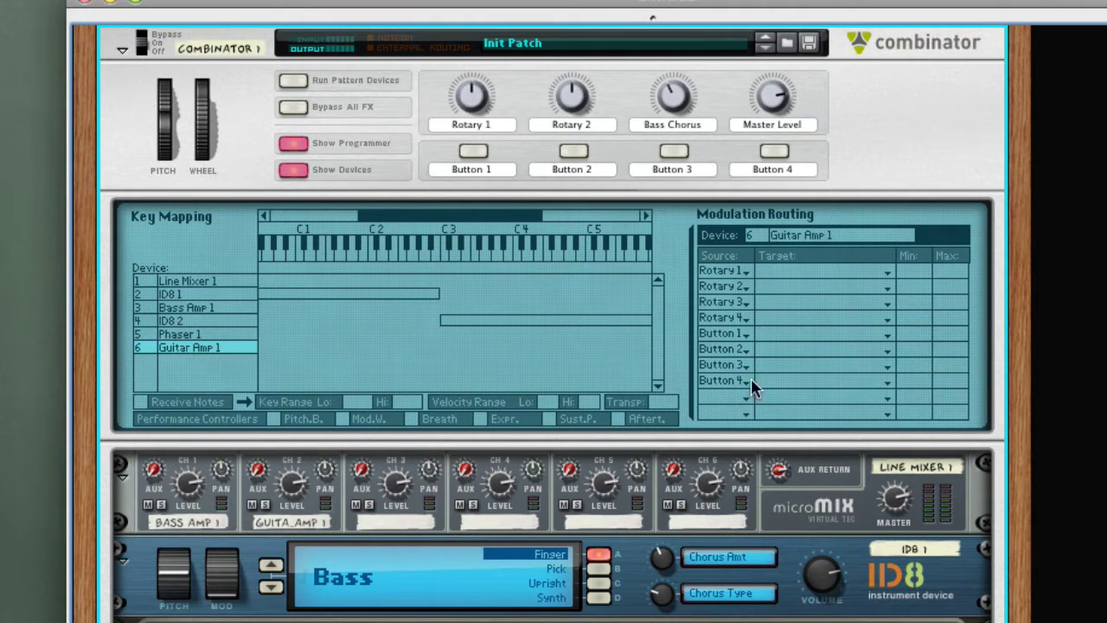
left_click(796, 329)
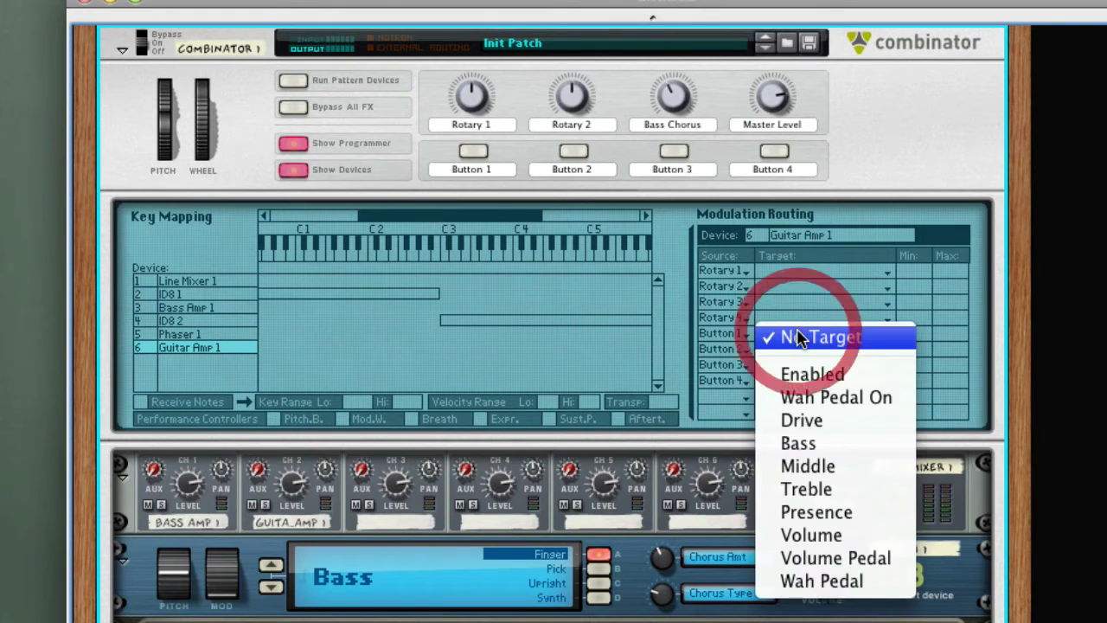
left_click(899, 399)
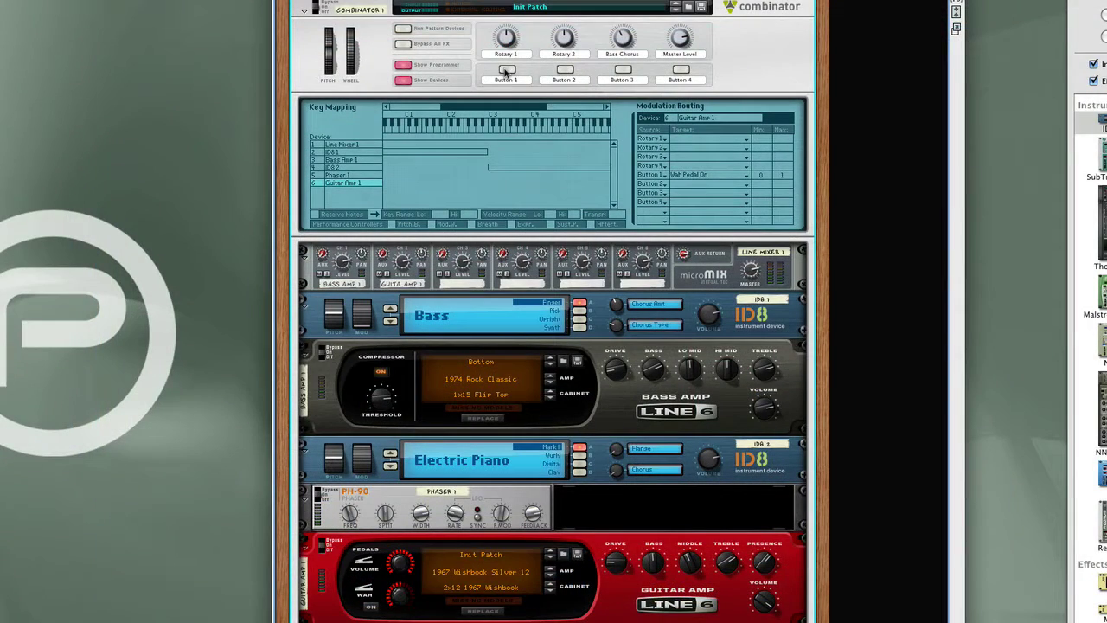
left_click(506, 70)
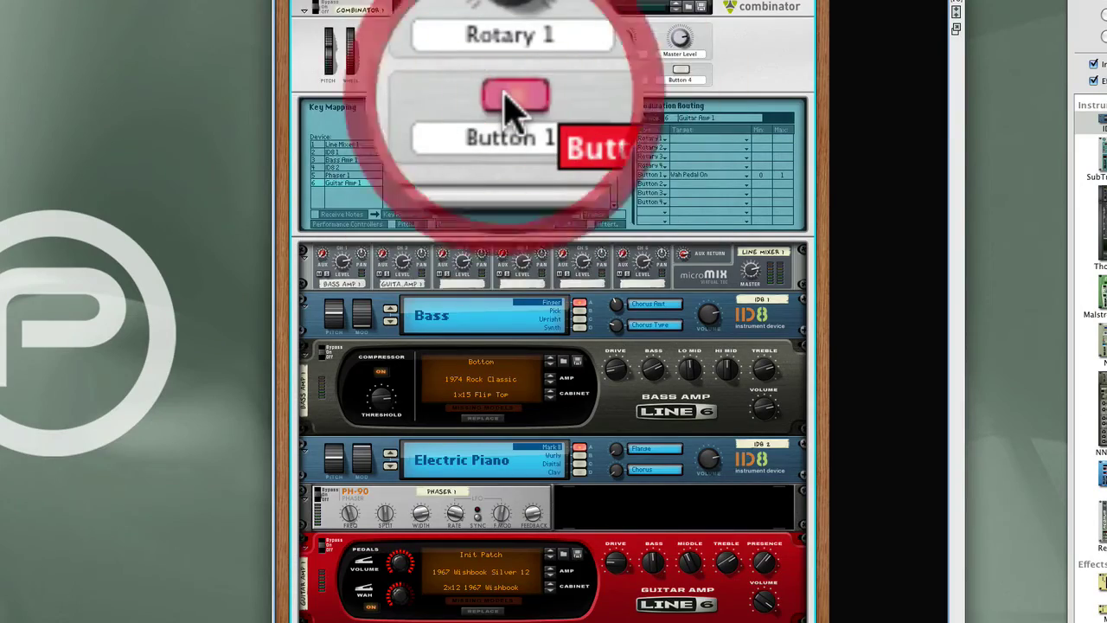
left_click(506, 71)
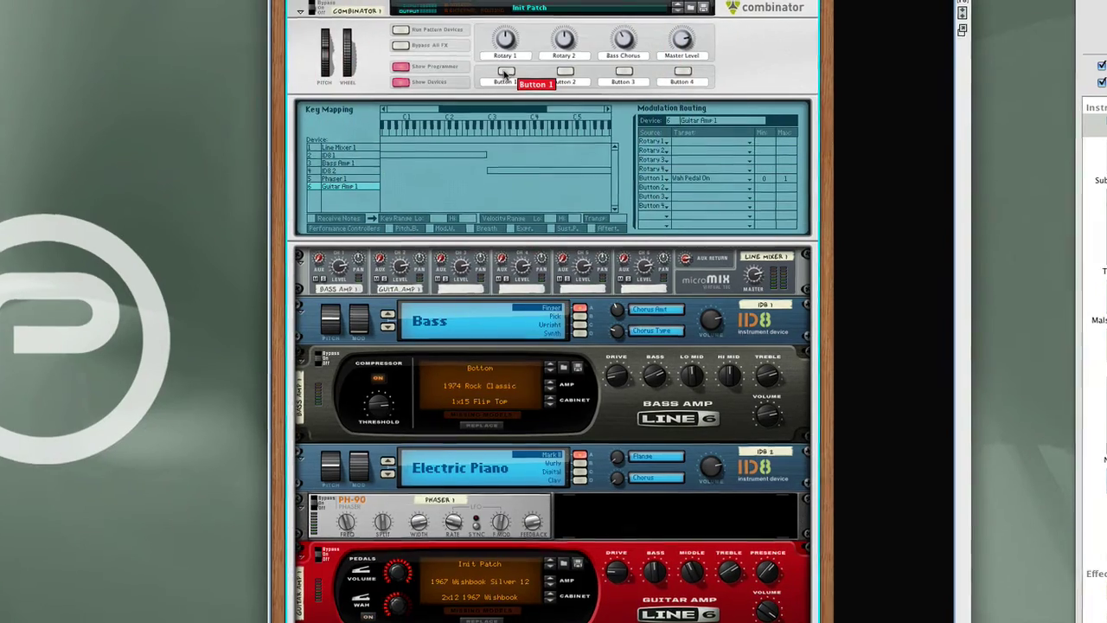
left_click(506, 70)
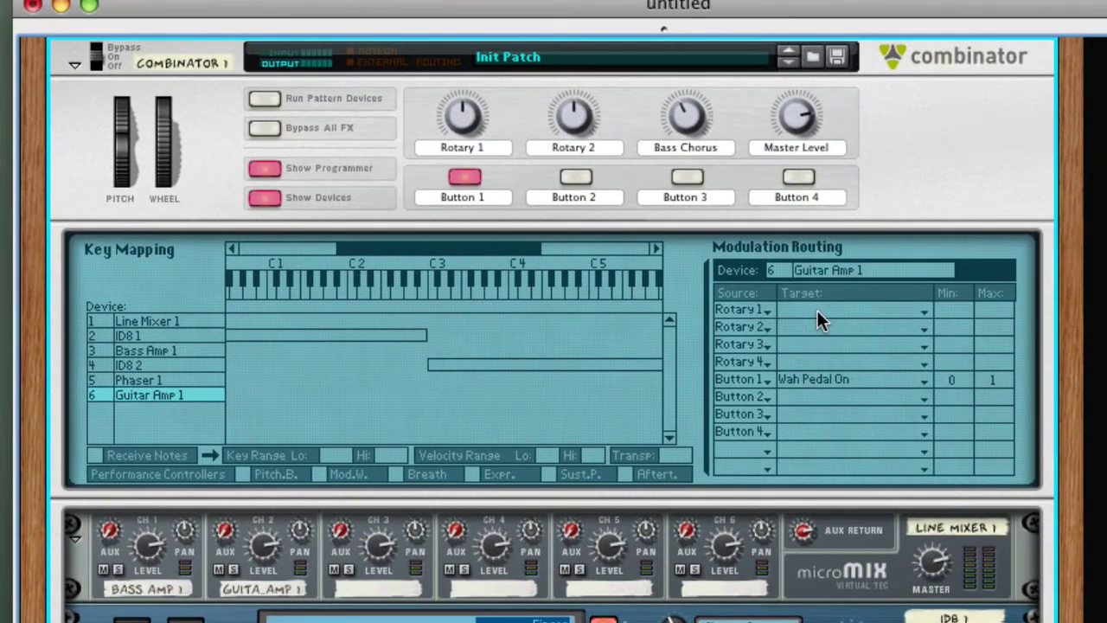
Assign Rotary 1 to the Wah Pedal and sweep it to test.
left_click(818, 313)
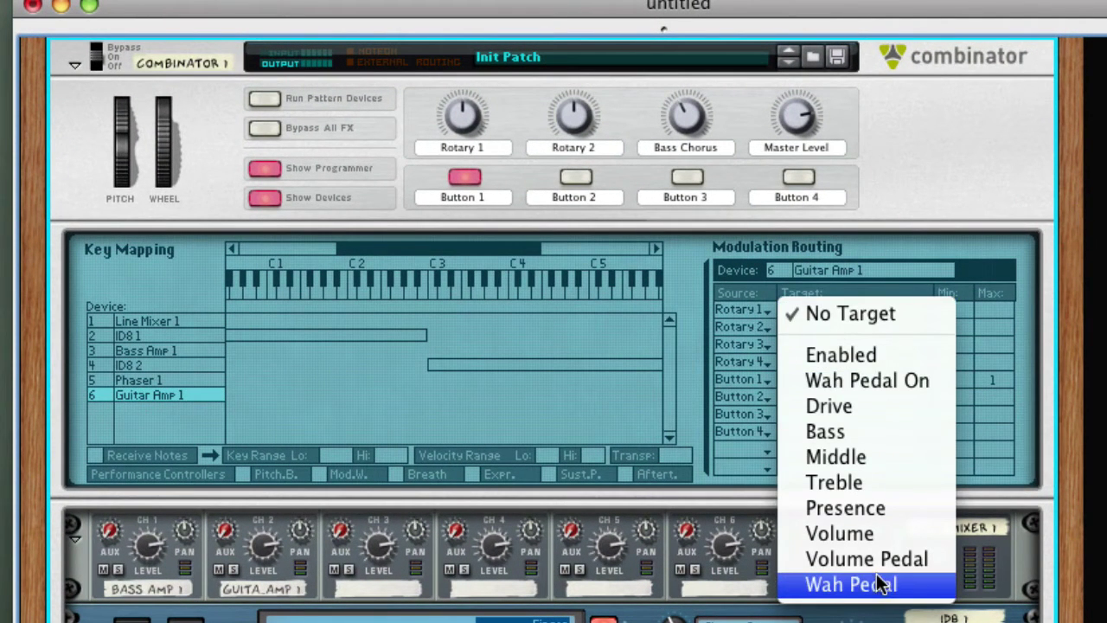
left_click(924, 593)
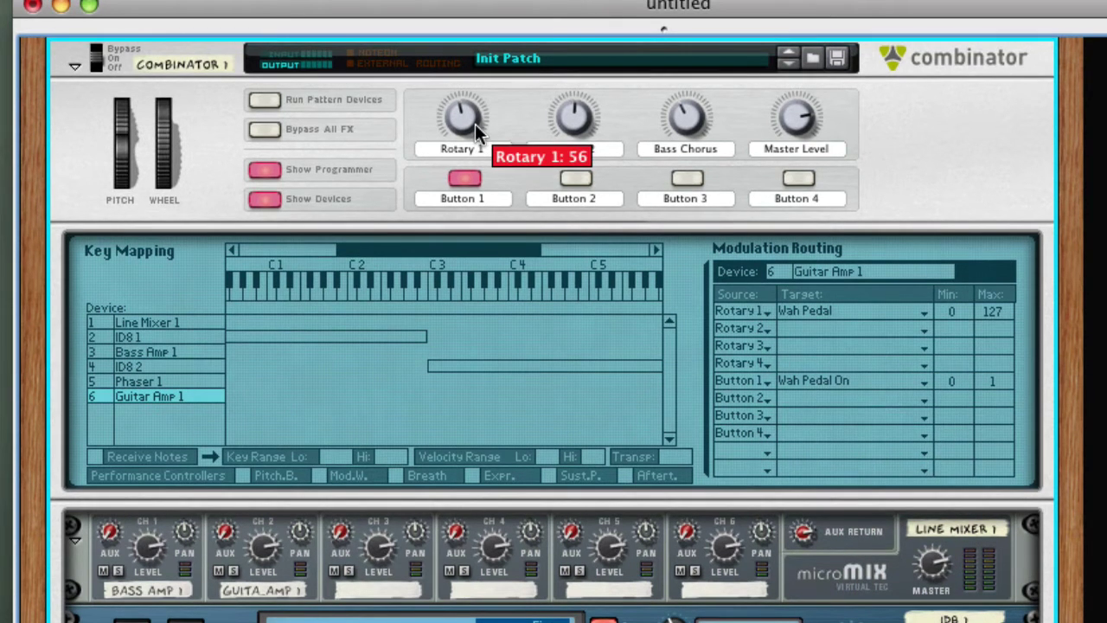
mouse_move(478, 134)
left_mouse_down()
mouse_move(482, 73)
mouse_move(457, 156)
mouse_move(459, 129)
mouse_move(464, 119)
mouse_move(472, 170)
mouse_move(464, 148)
left_mouse_up()
Rename Rotary 1 to 'Wah Control' and Button 1 to 'Wah Wah On'.
double_click(463, 149)
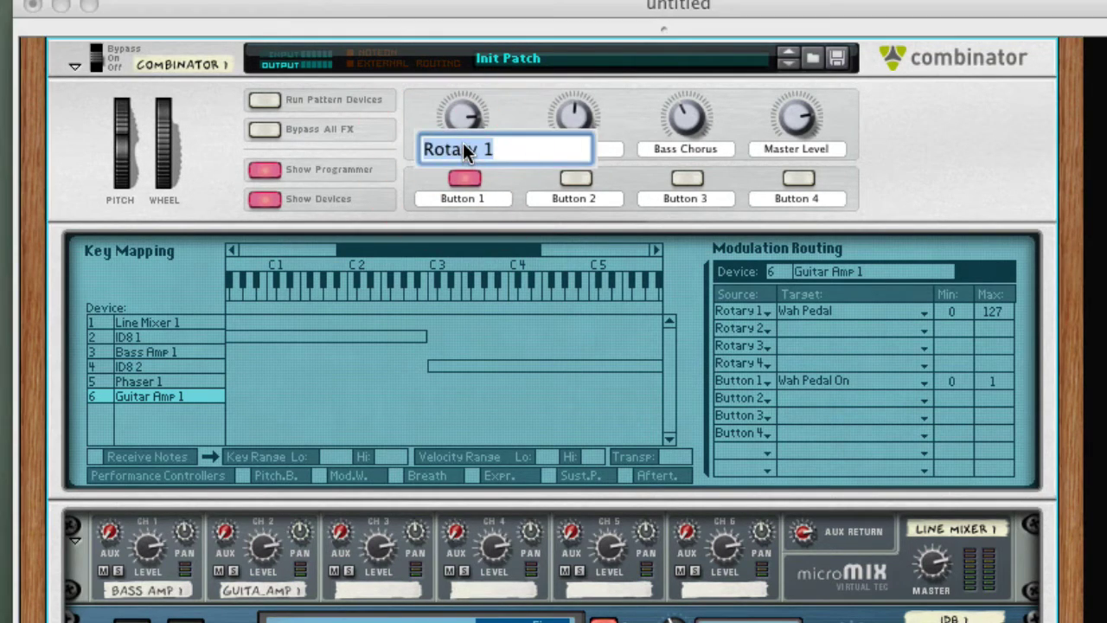
type("Wa")
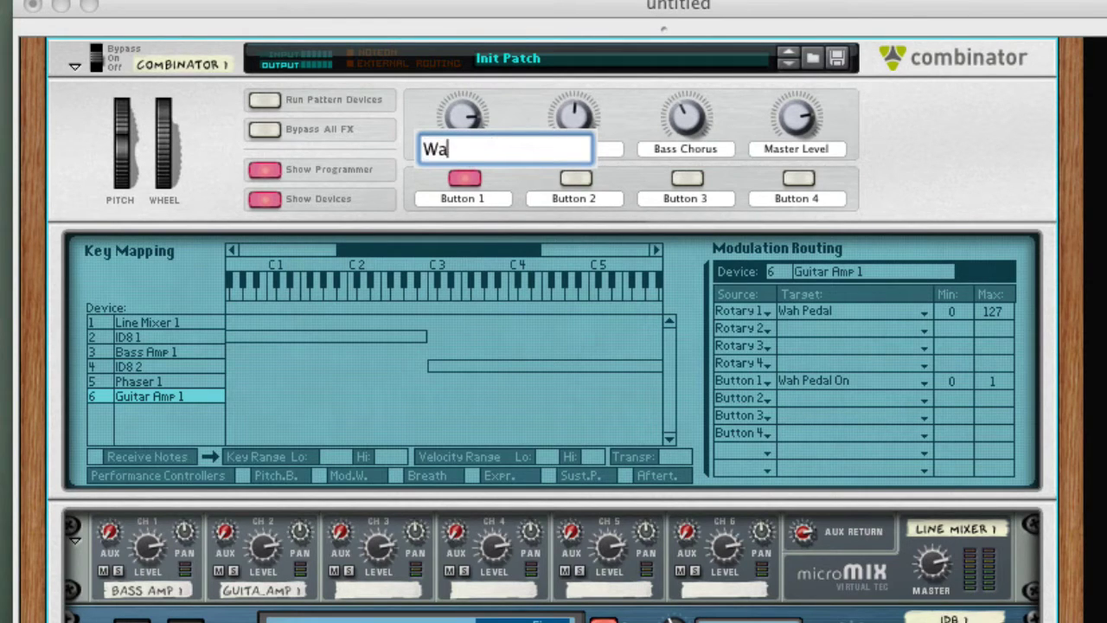
type("h Control")
key("Return")
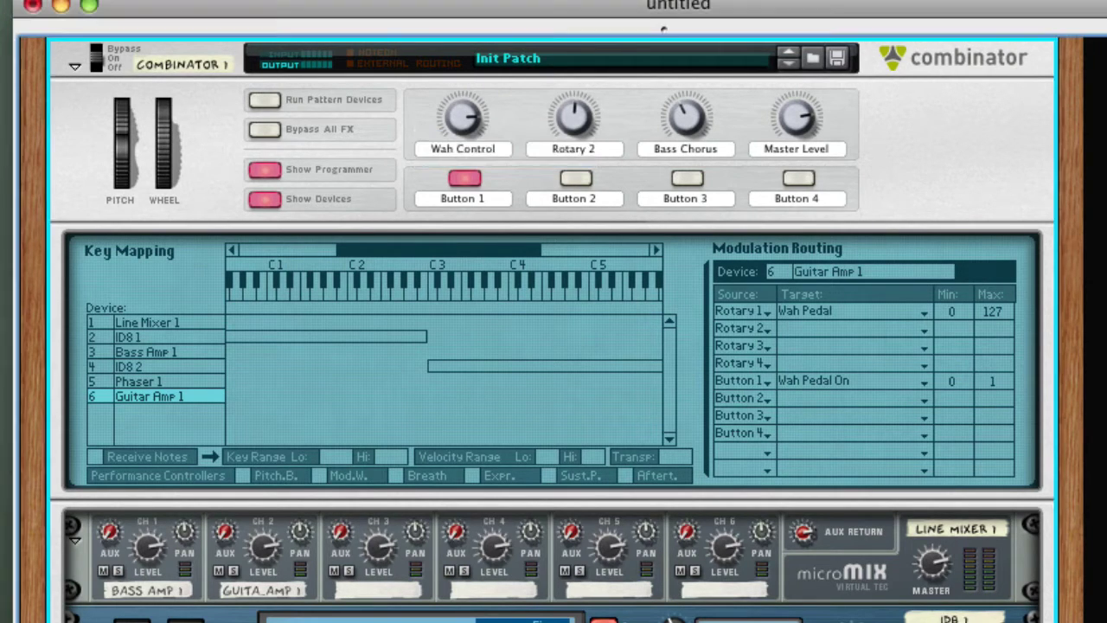
double_click(450, 196)
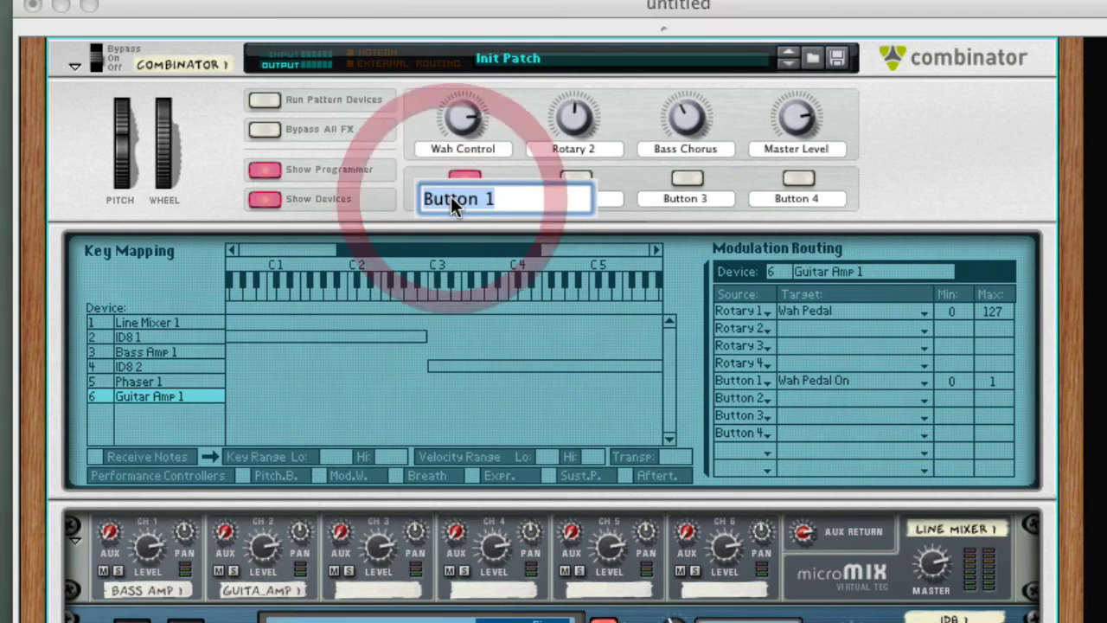
type("Wa")
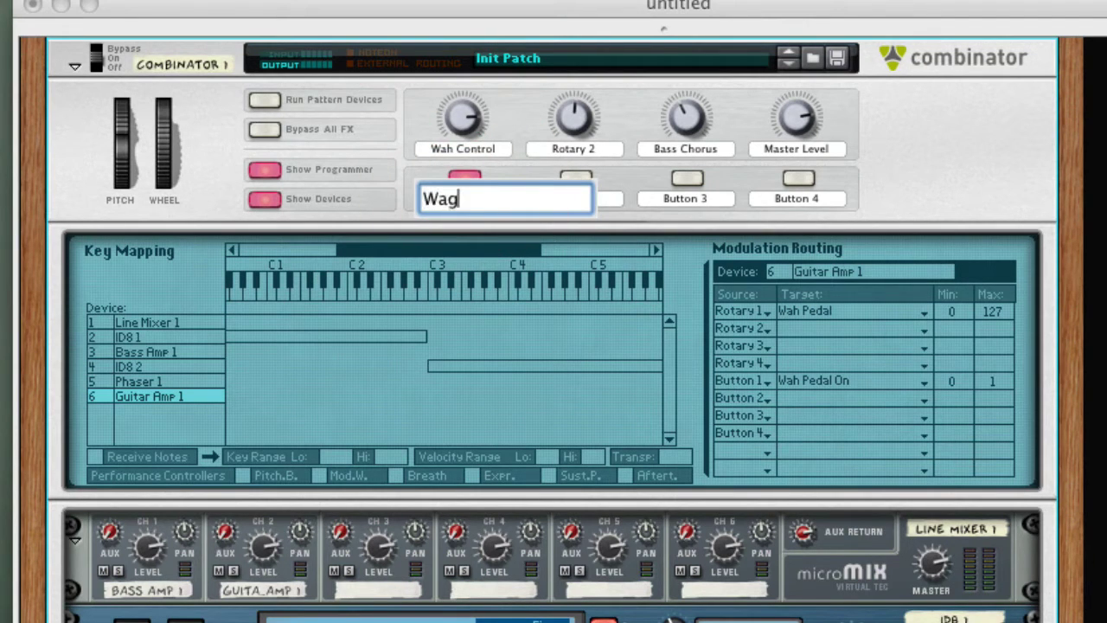
type("h Wah On")
key("Return")
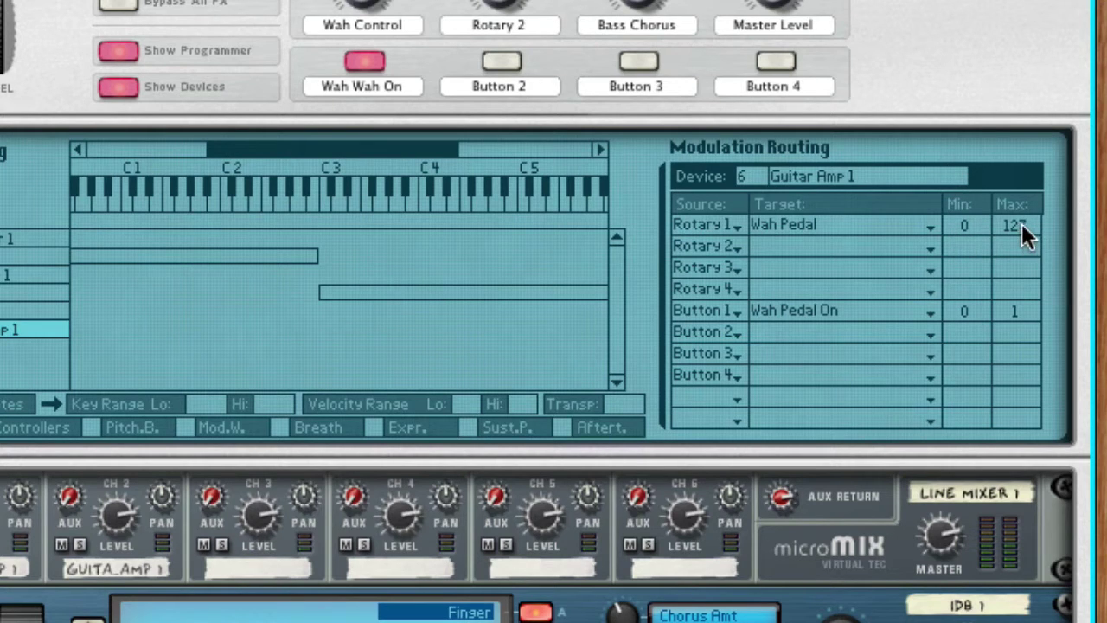
Set the Wah Pedal range to 38–86 and sweep Wah Control to test it.
left_click_drag(1020, 227, 1024, 364)
left_click_drag(970, 222, 989, 84)
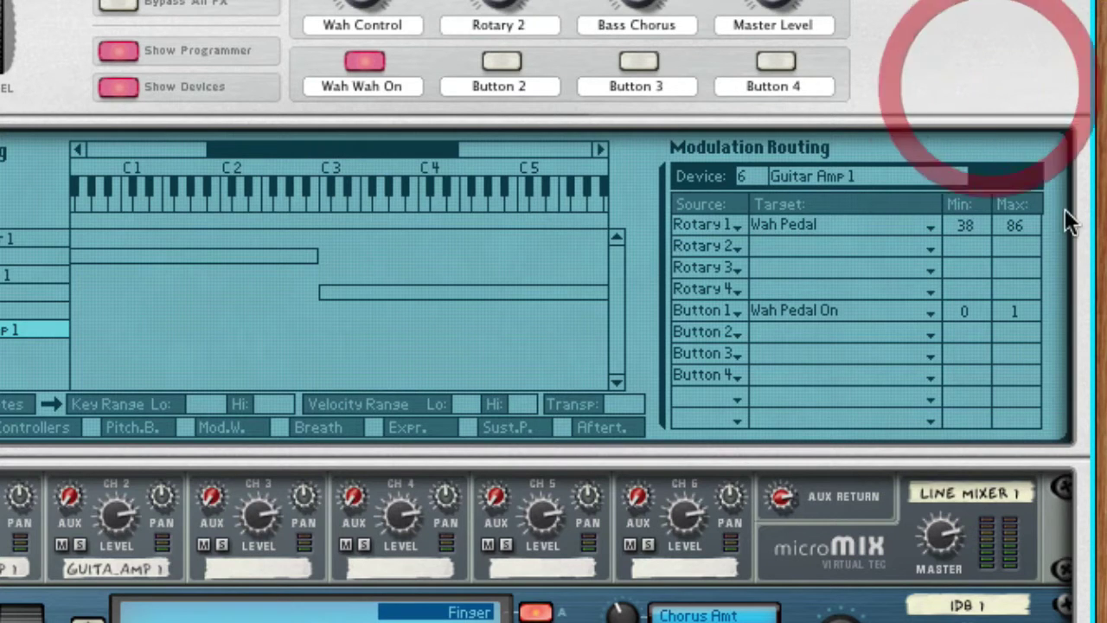
mouse_move(357, 11)
left_mouse_down()
mouse_move(354, 97)
mouse_move(477, 121)
left_mouse_up()
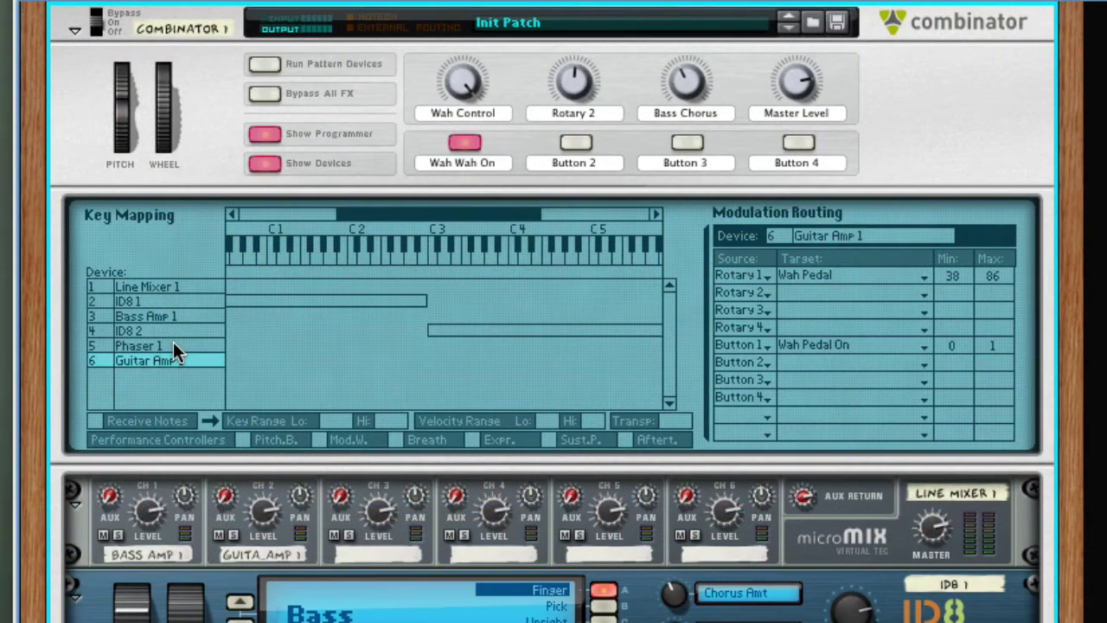
Route Button 2 to Phaser 1's Enabled parameter with Min 2 and Max 1.
left_click(173, 345)
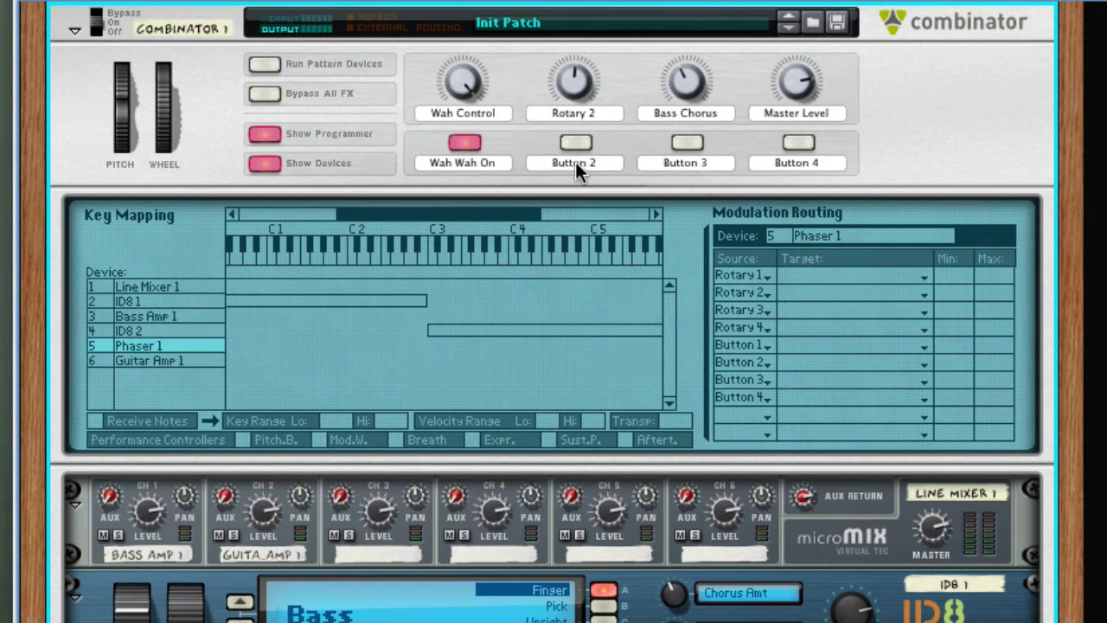
left_click(802, 362)
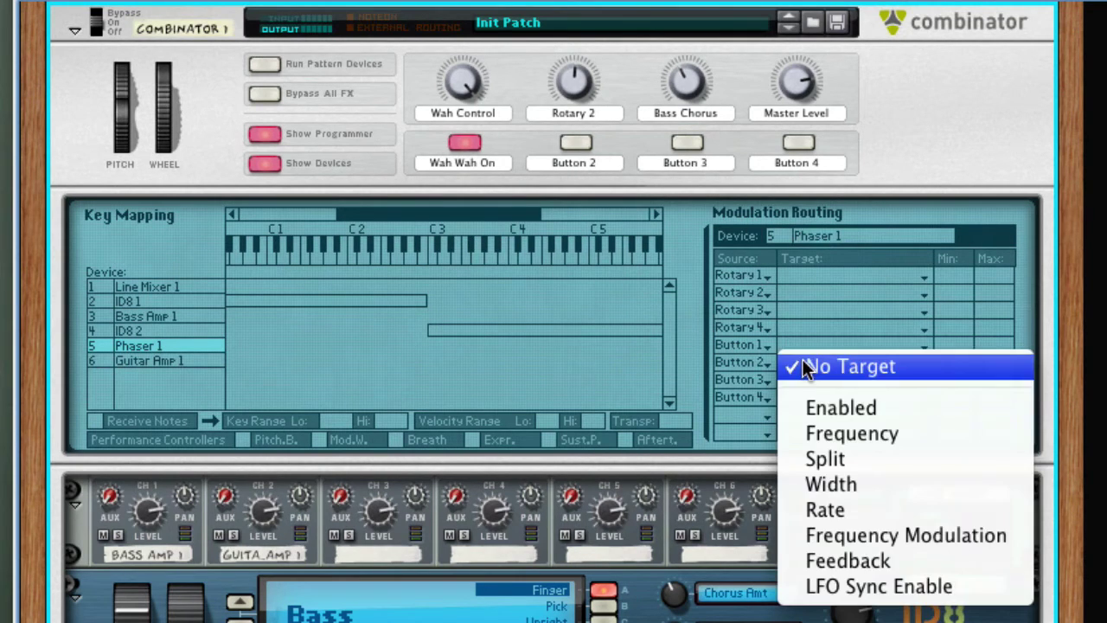
left_click(968, 410)
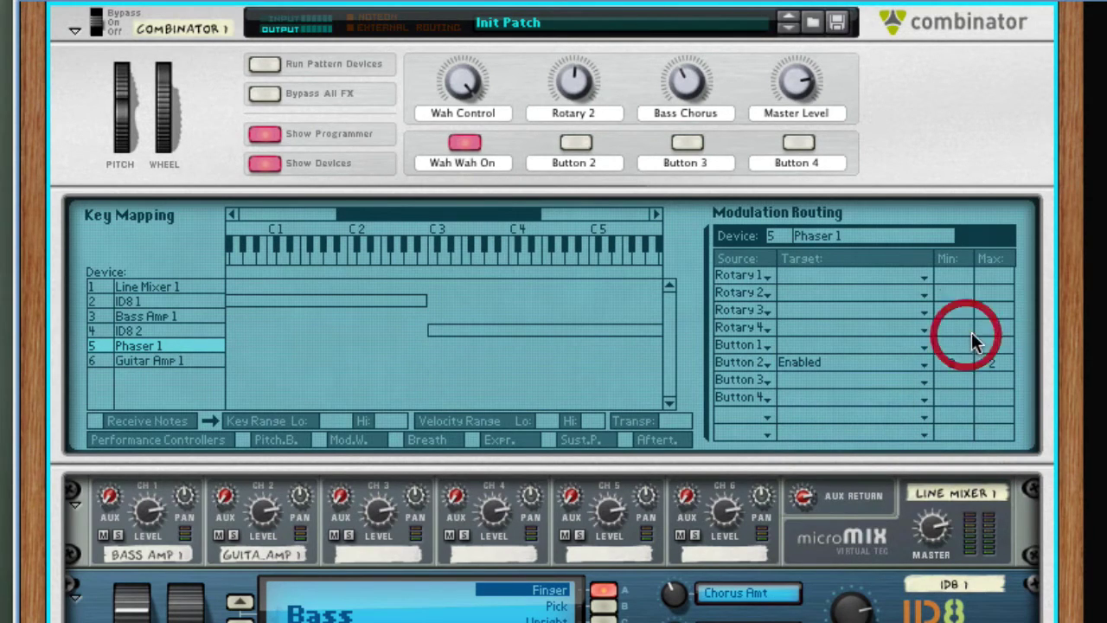
left_click_drag(967, 339, 990, 363)
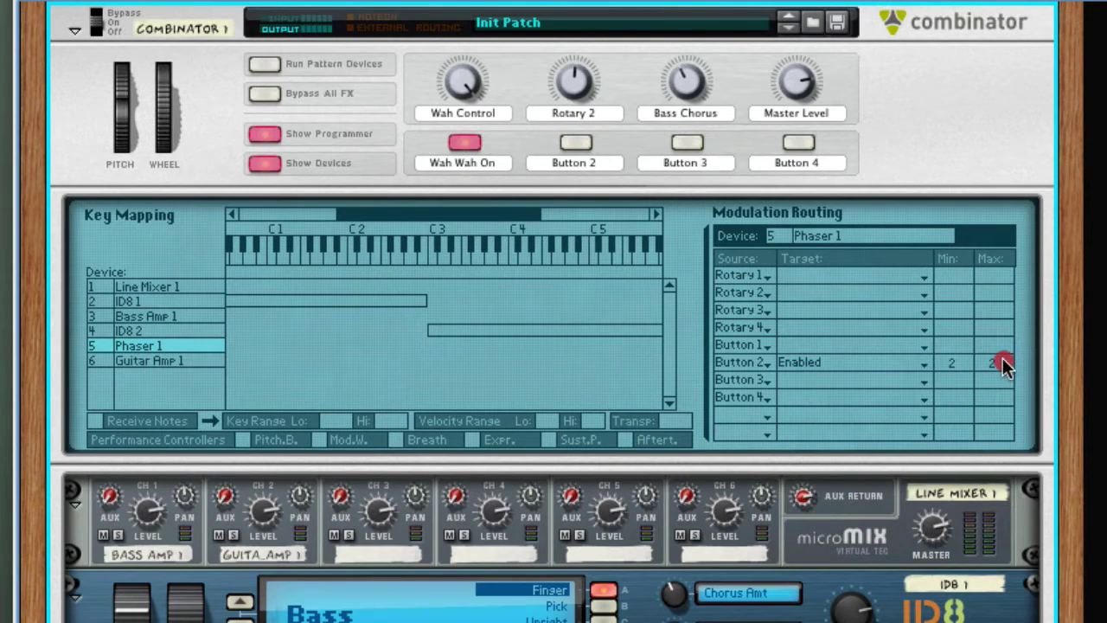
left_click_drag(1000, 362, 998, 367)
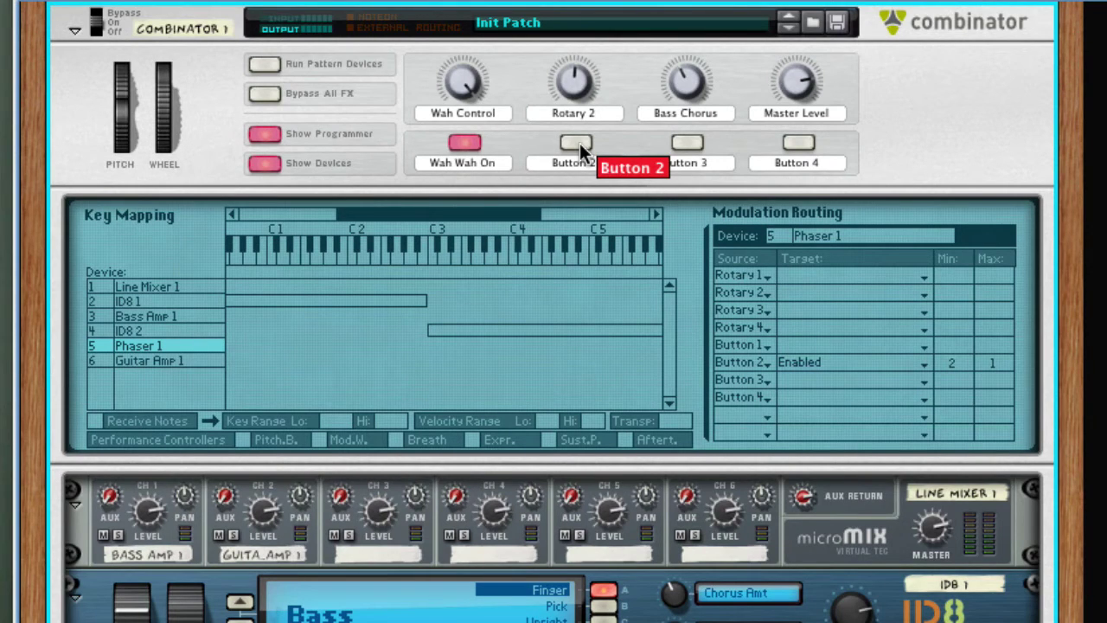
Switch Button 2 on to test the phaser, then label it 'Phaser On'.
left_click(576, 143)
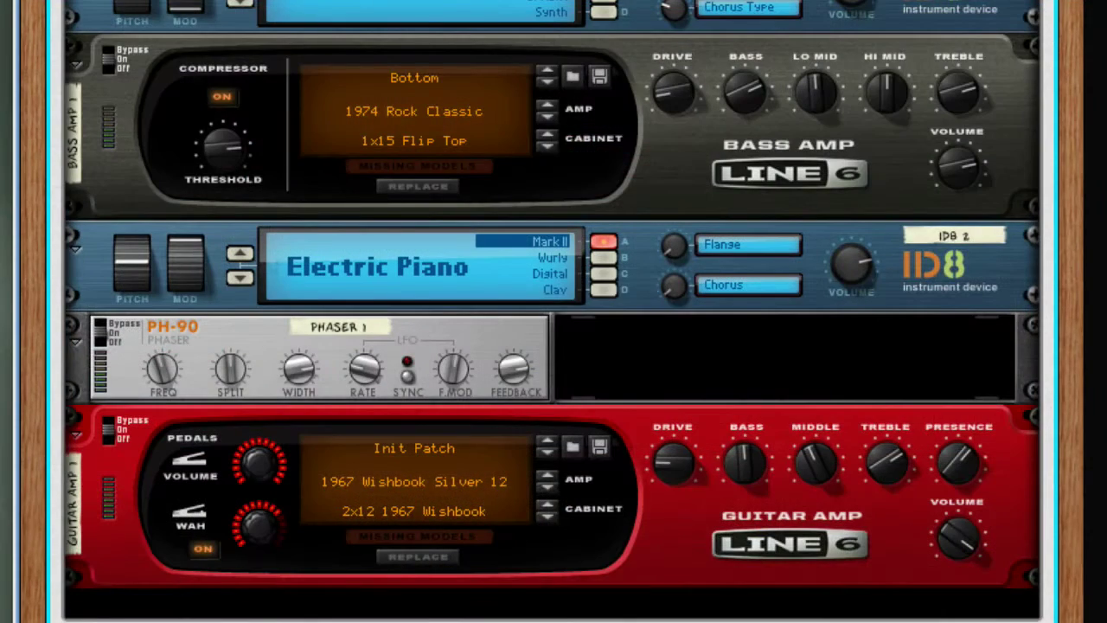
left_click(101, 331)
scroll(562, 359, "up", 3)
scroll(653, 216, "up", 4)
scroll(605, 95, "up", 4)
scroll(581, 123, "up", 2)
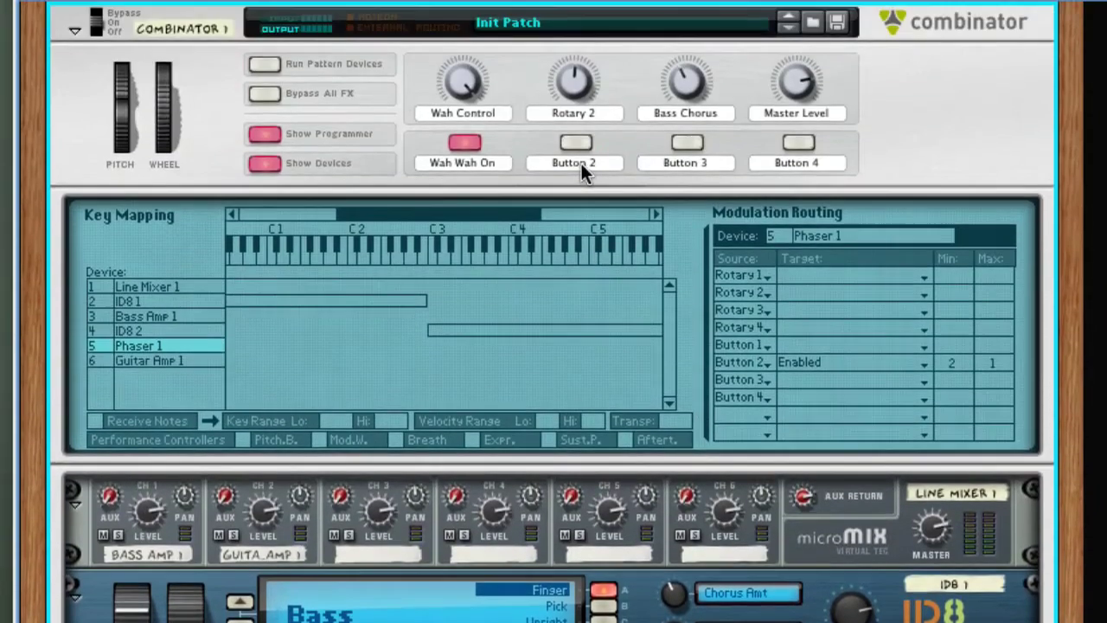
double_click(580, 165)
type("P")
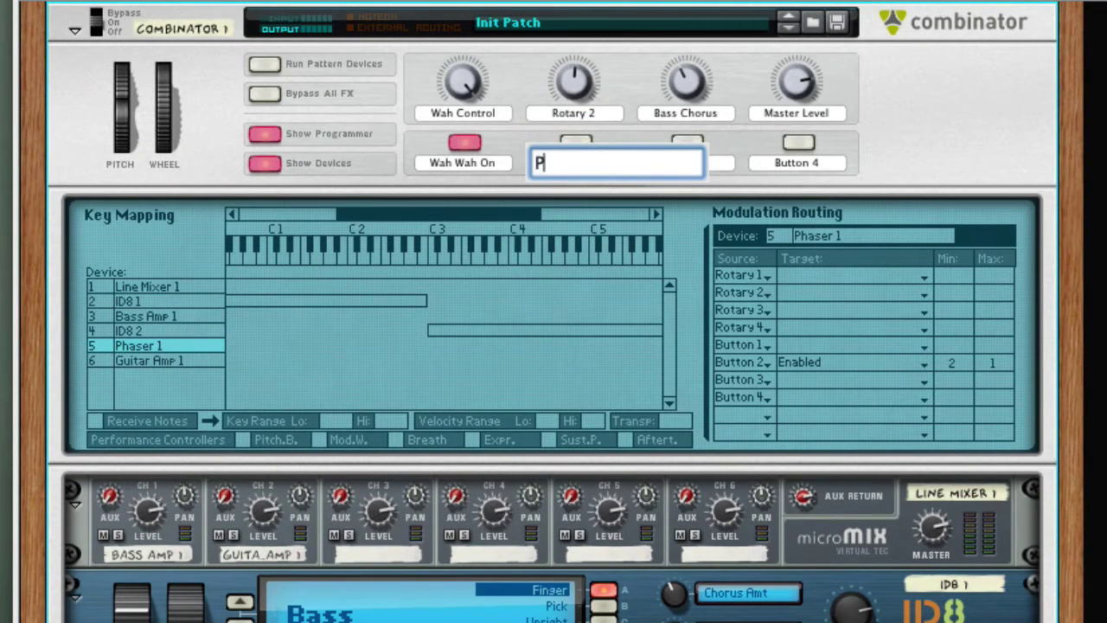
type("haser ")
type("On")
key("Return")
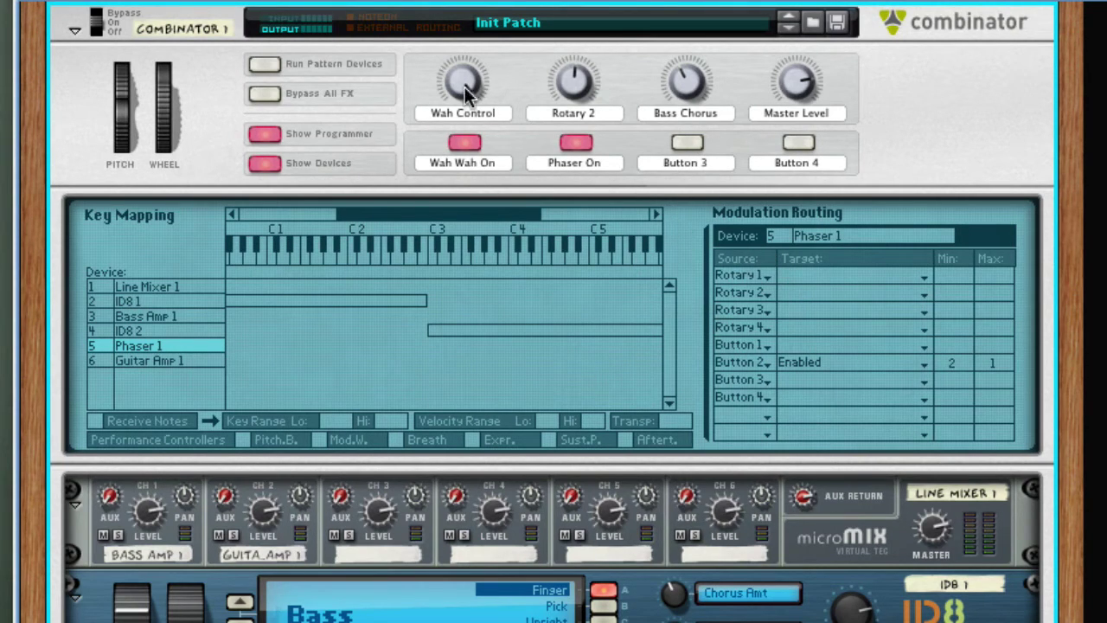
Route Wah Control to phaser Frequency with a 25–55 range.
left_click_drag(465, 87, 473, 76)
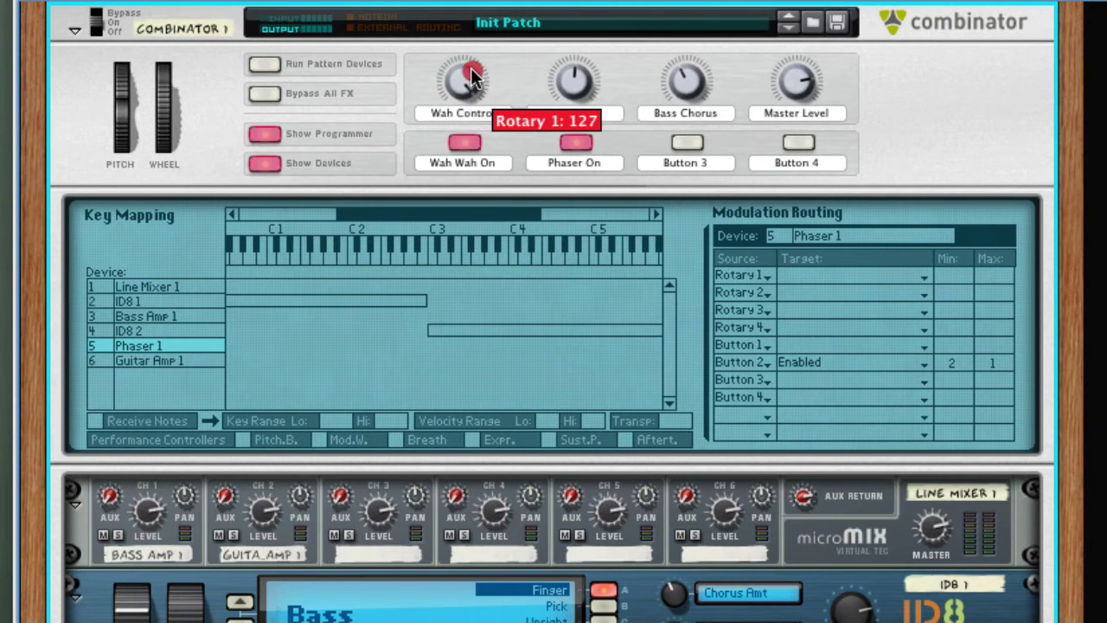
left_click_drag(472, 76, 607, 167)
left_click(820, 276)
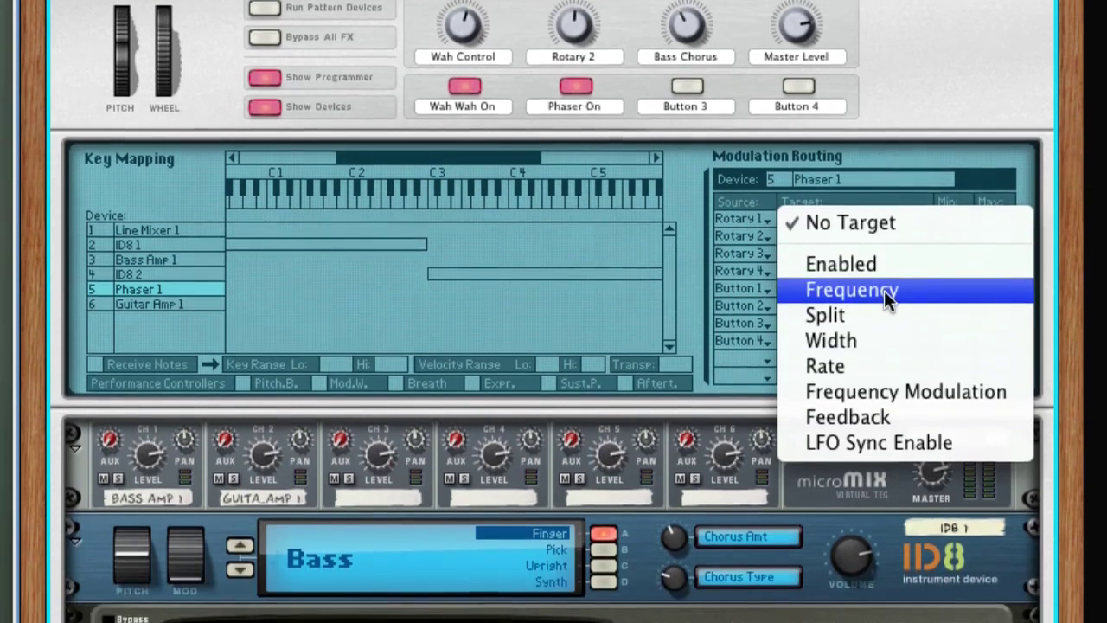
left_click(851, 346)
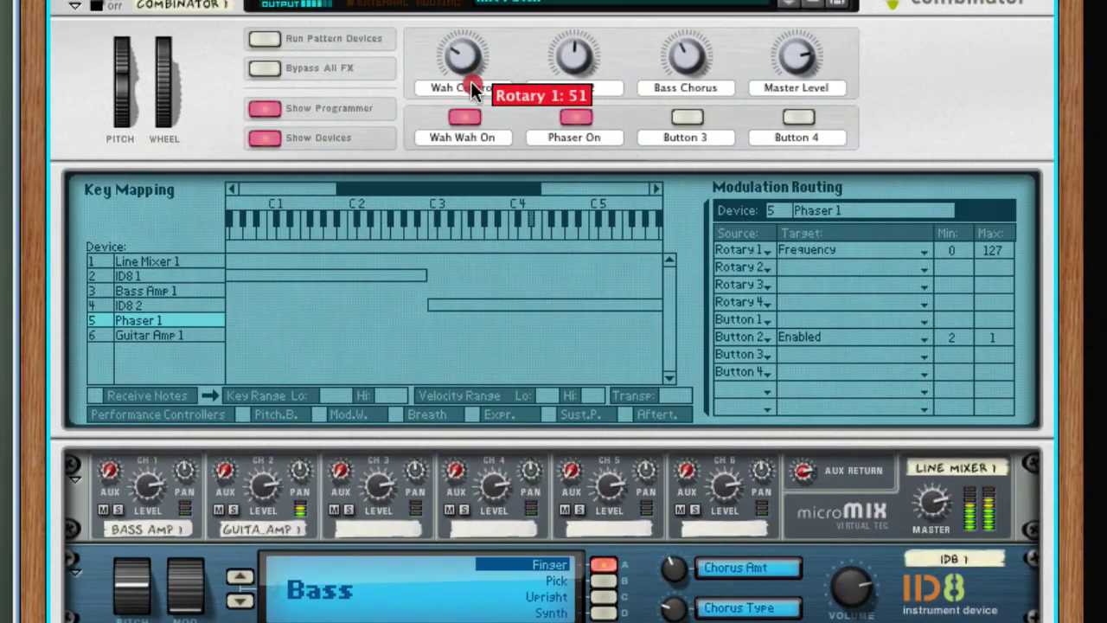
left_click_drag(473, 66, 472, 51)
left_click_drag(951, 250, 955, 172)
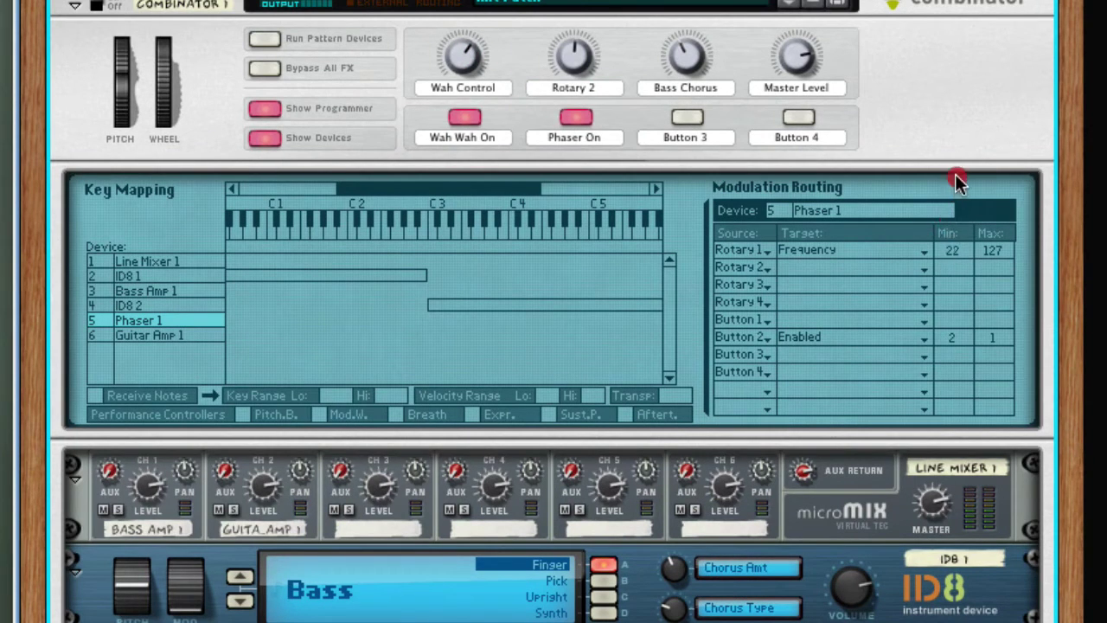
left_click_drag(993, 251, 998, 436)
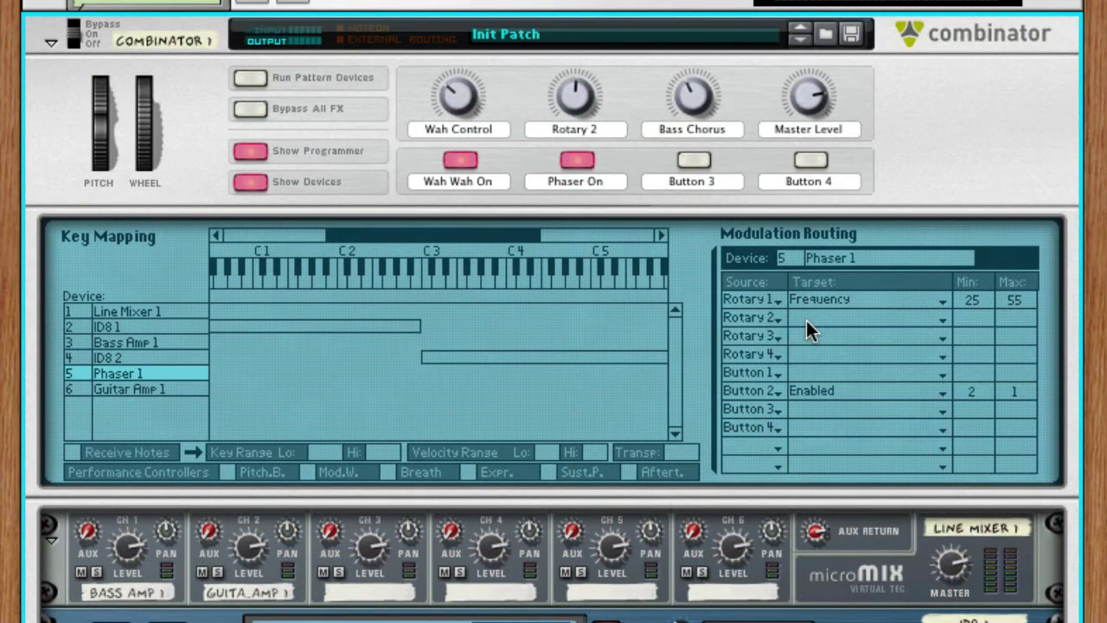
Route Rotary 2 to Frequency Modulation and label it 'Phase Mod'.
left_click(806, 322)
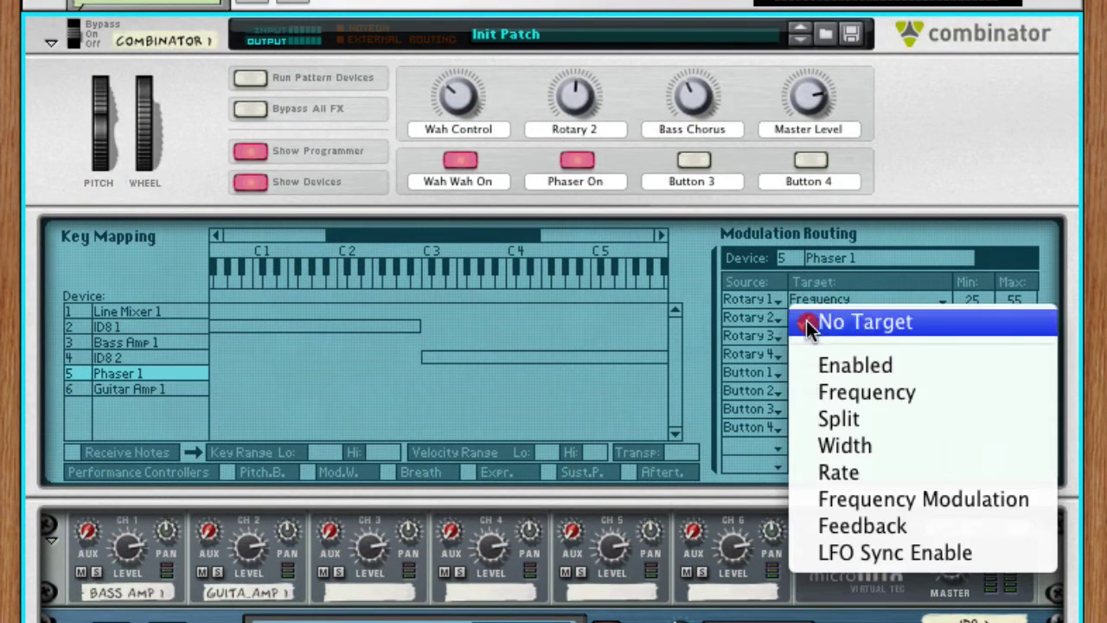
left_click(955, 495)
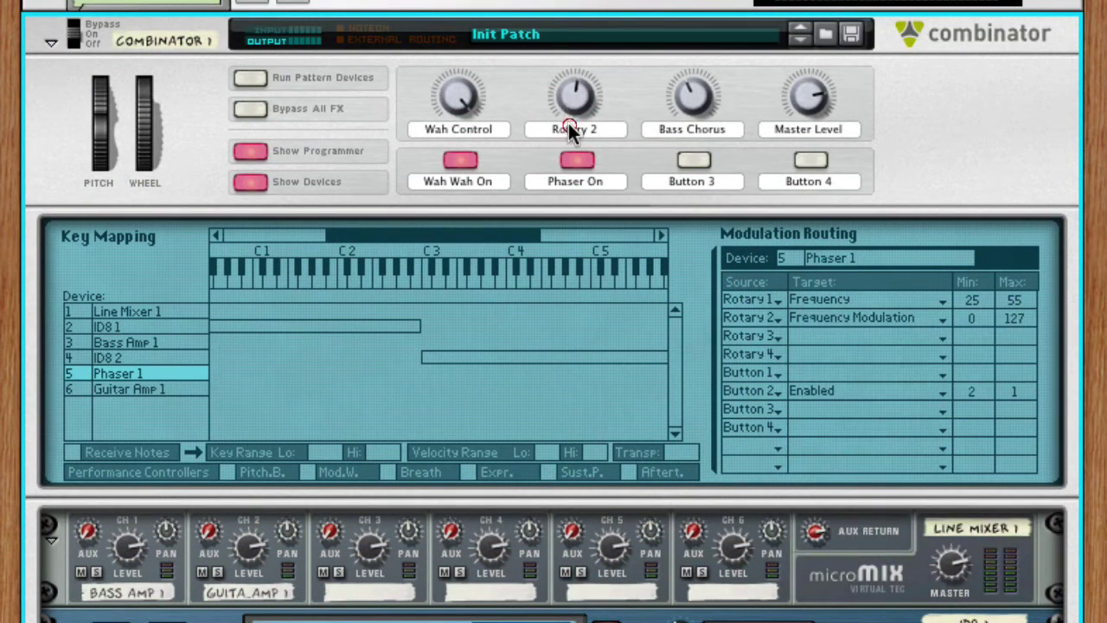
double_click(569, 128)
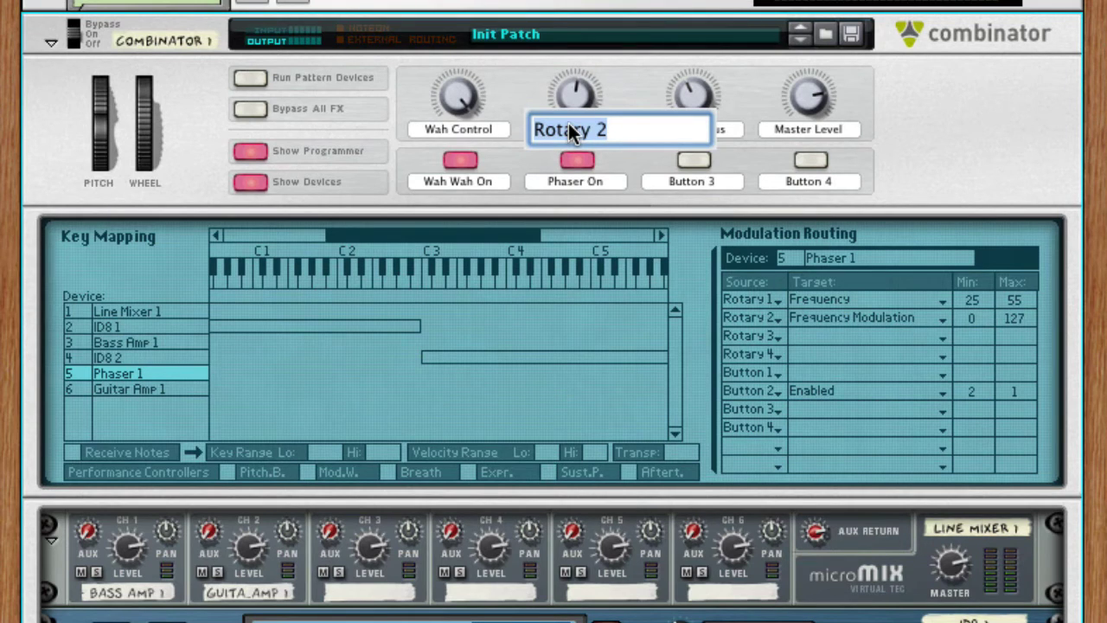
type("Phase Mod")
key("Return")
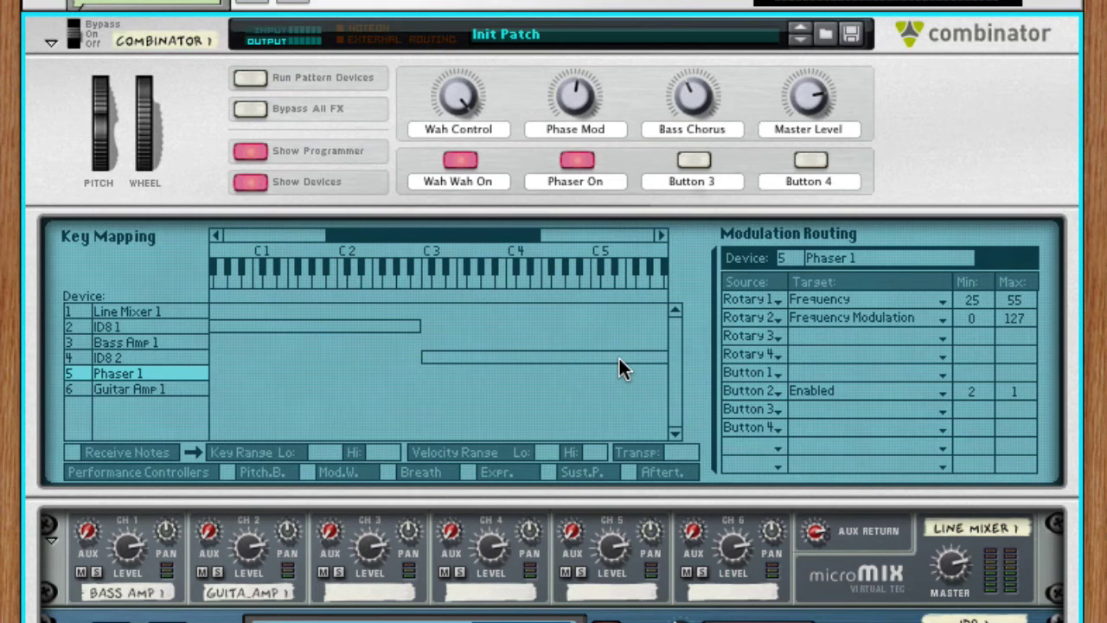
Route Button 3 to ID8 2 Parameter 1 (max 70) and Button 4 to Parameter 2 (max 67).
left_click(109, 353)
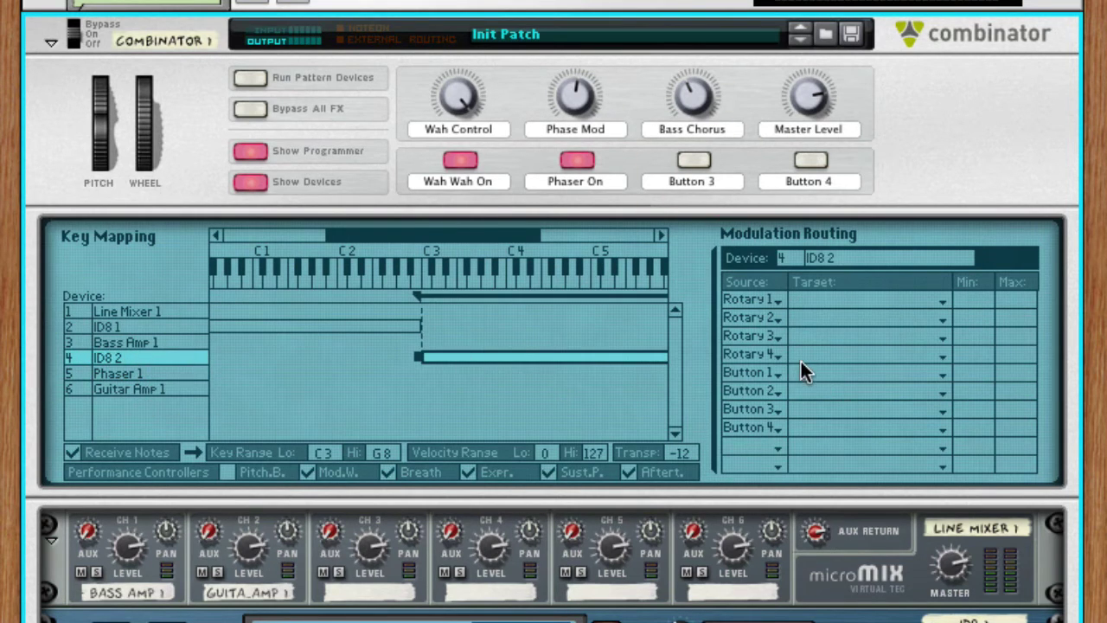
left_click(808, 414)
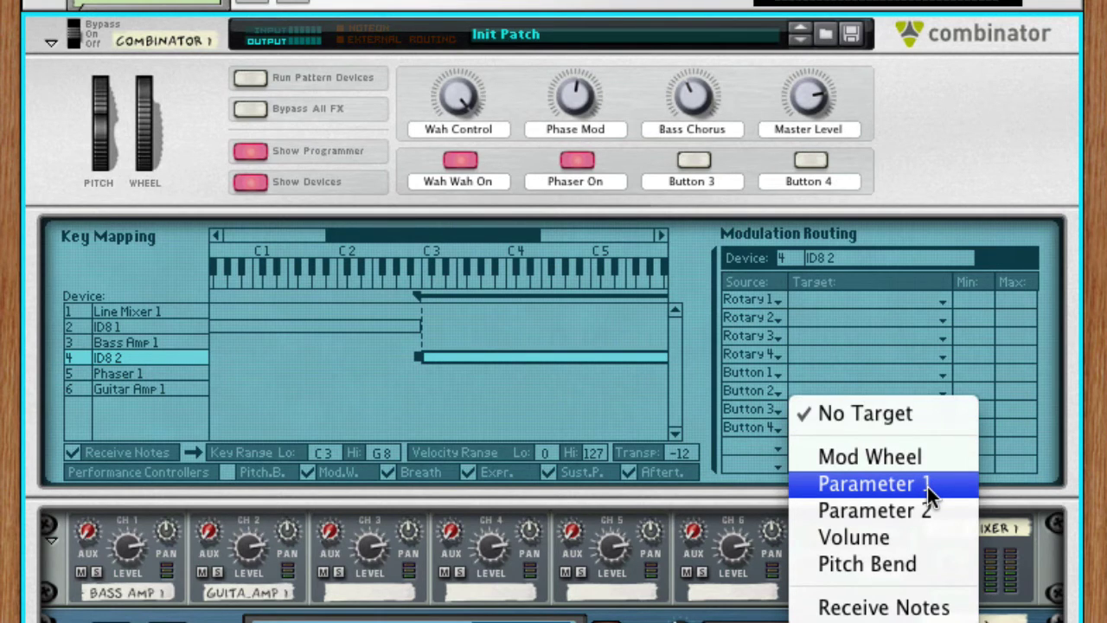
left_click(949, 489)
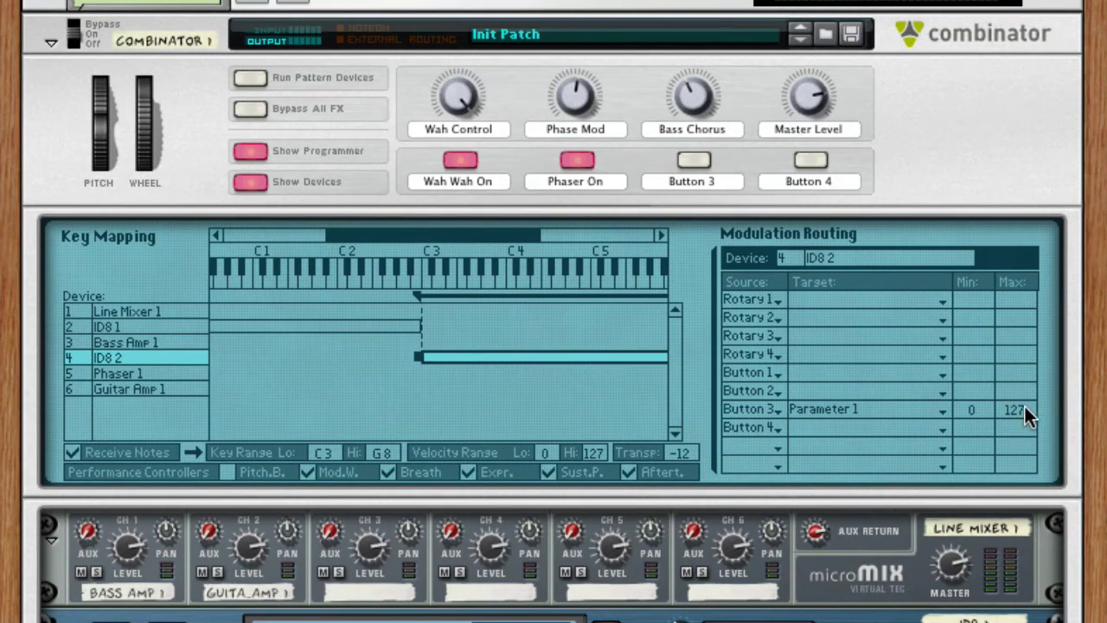
mouse_move(1024, 407)
left_mouse_down()
mouse_move(1022, 526)
mouse_move(1005, 569)
left_mouse_up()
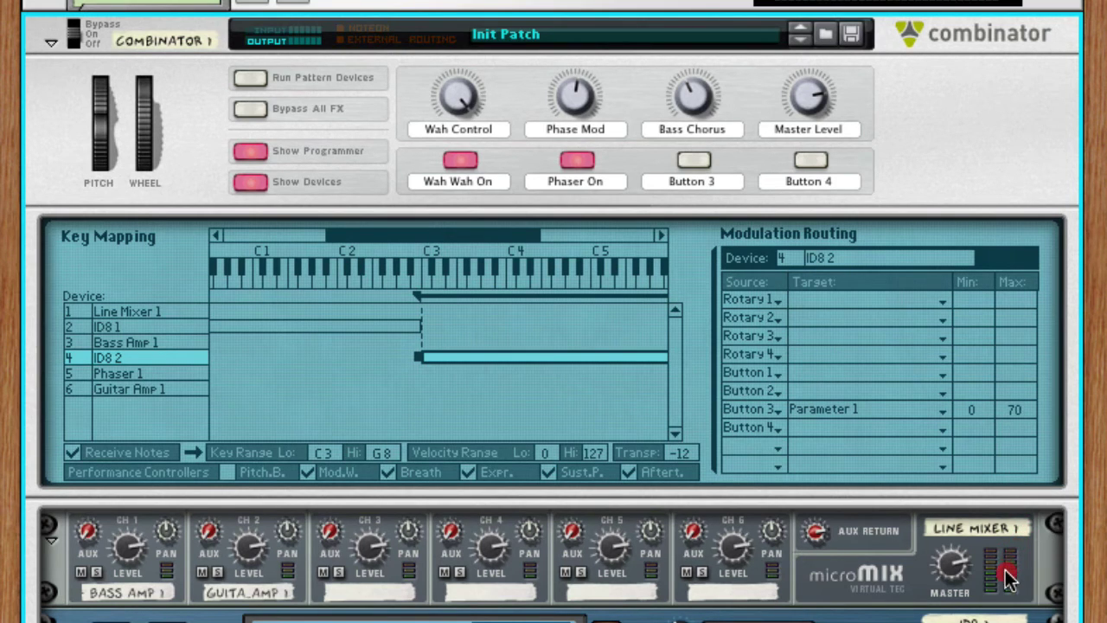
left_click(840, 430)
left_click(861, 525)
left_click_drag(1009, 429, 1003, 570)
mouse_move(1017, 434)
left_mouse_down()
mouse_move(1012, 460)
mouse_move(1031, 455)
left_mouse_up()
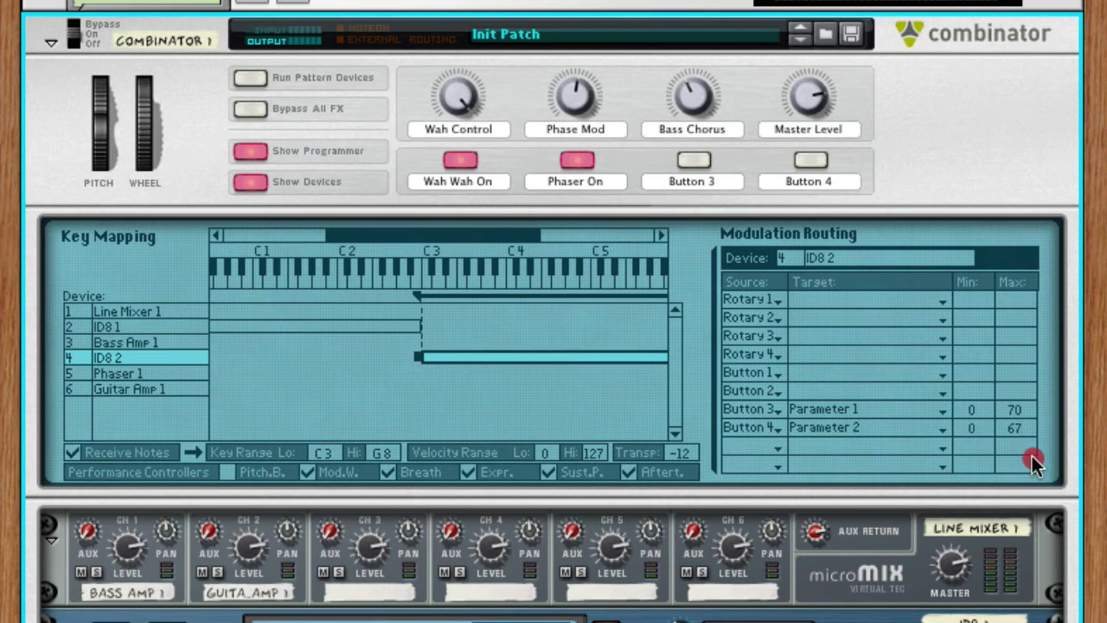
Label Button 3 'Flange' and Button 4 'Chorus'.
double_click(694, 177)
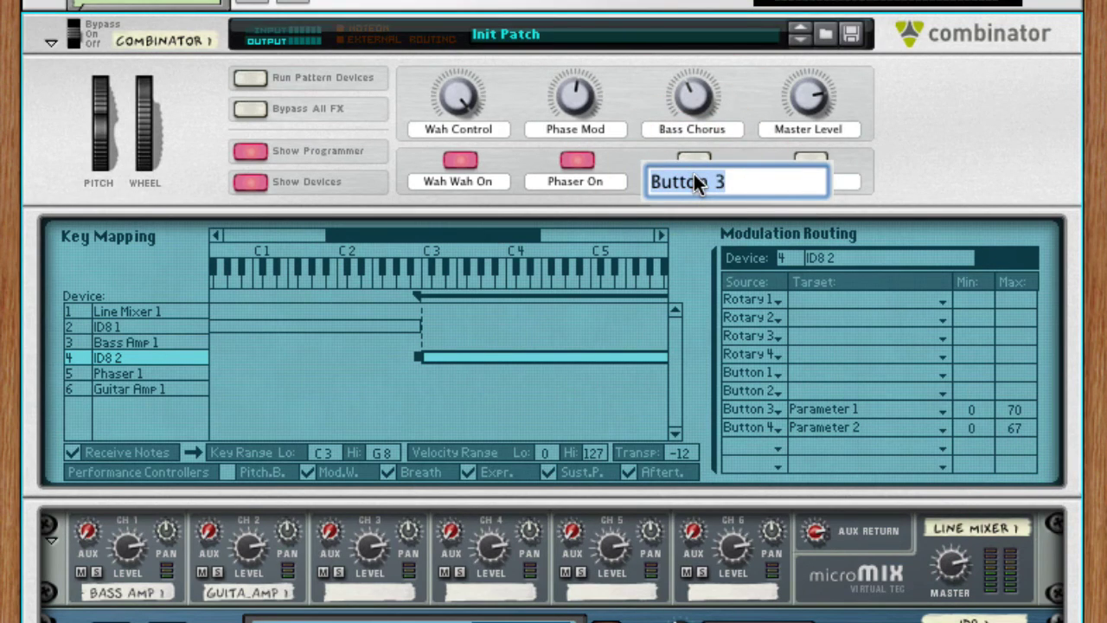
type("F")
type("lange")
key("Return")
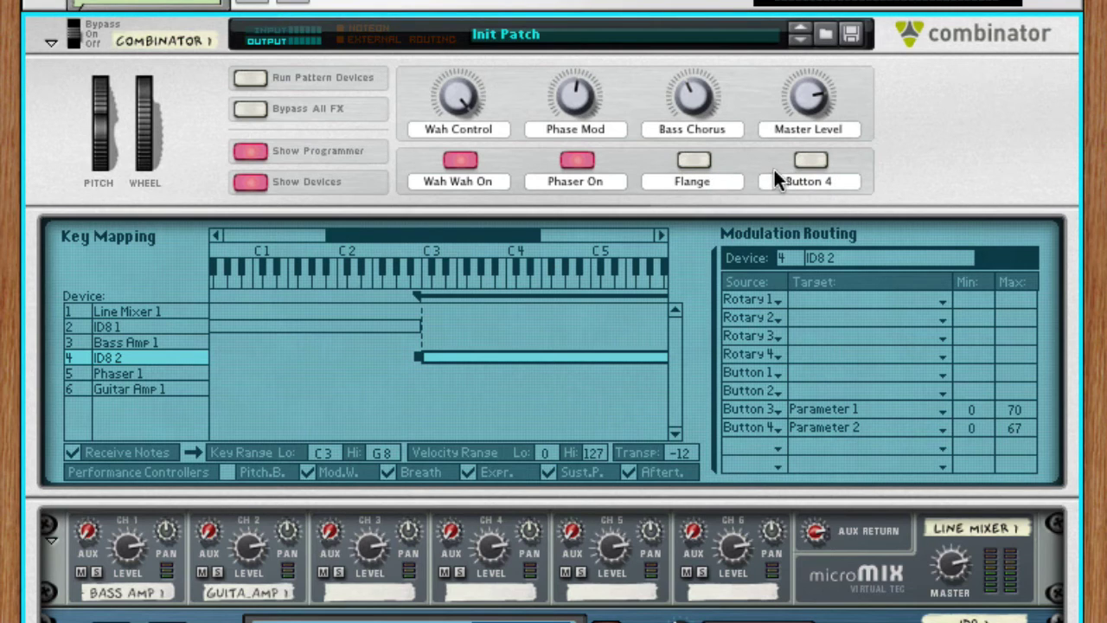
double_click(808, 182)
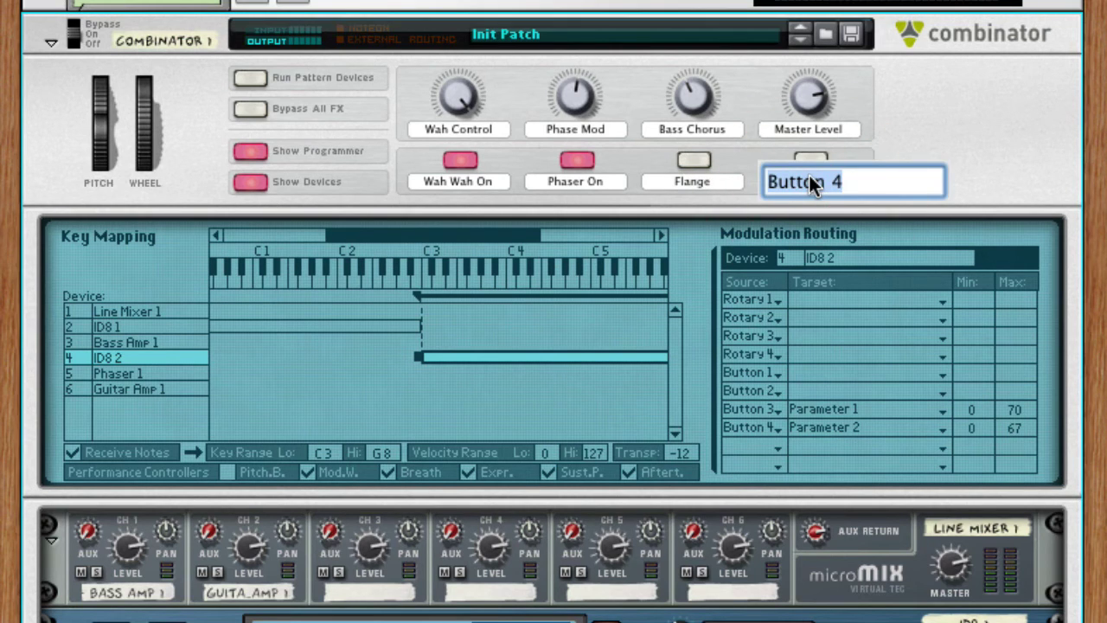
type("Chorus")
key("Return")
scroll(809, 259, "down", 2)
scroll(553, 346, "down", 1)
scroll(553, 346, "down", 8)
scroll(553, 346, "down", 7)
scroll(553, 345, "down", 1)
scroll(554, 311, "down", 1)
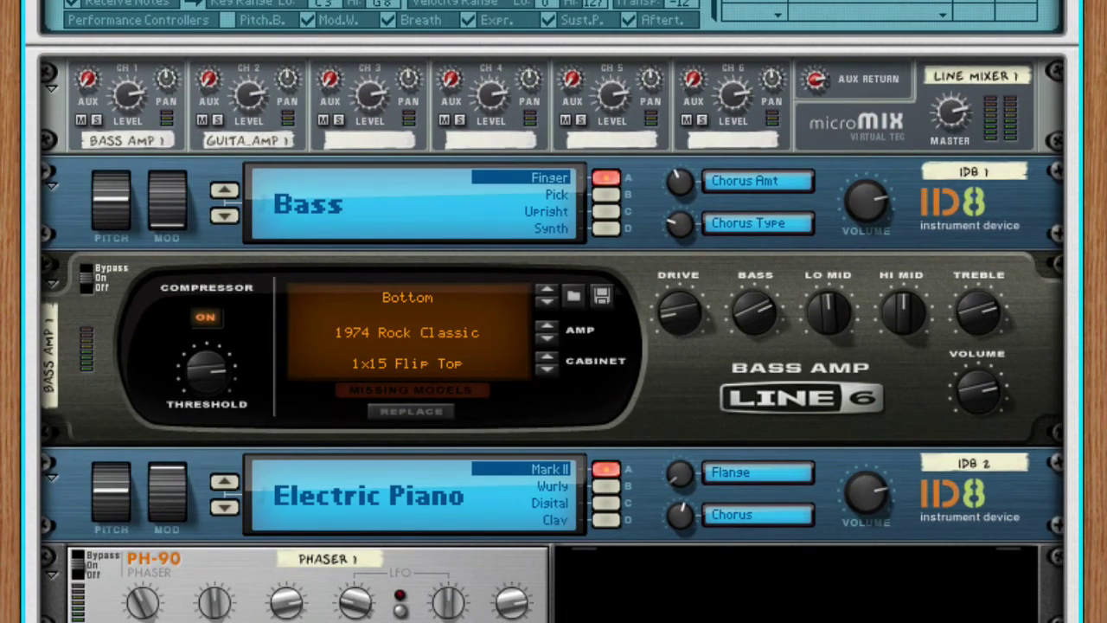